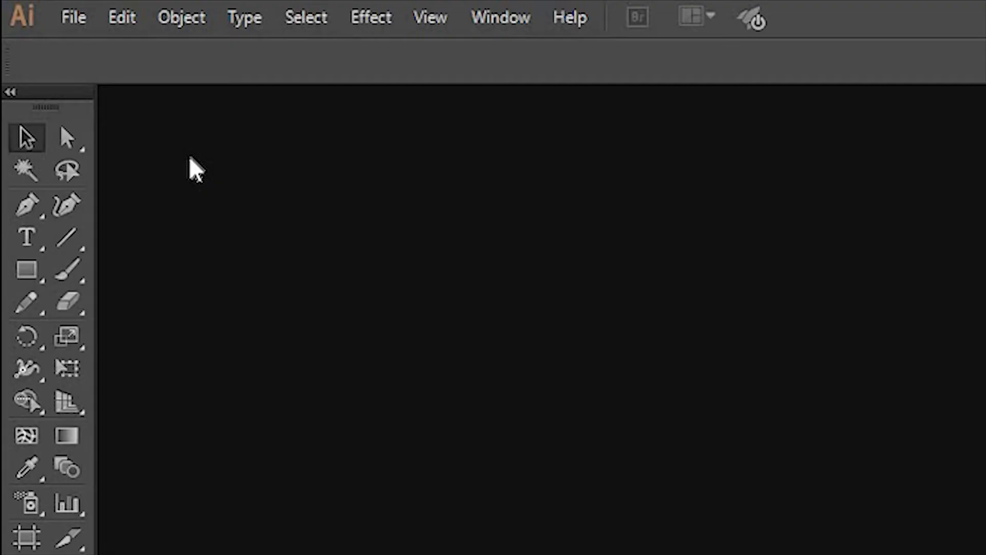
Create a new 1920 × 1080 px CMYK document and open the red-apple-fruit image.
left_click(72, 21)
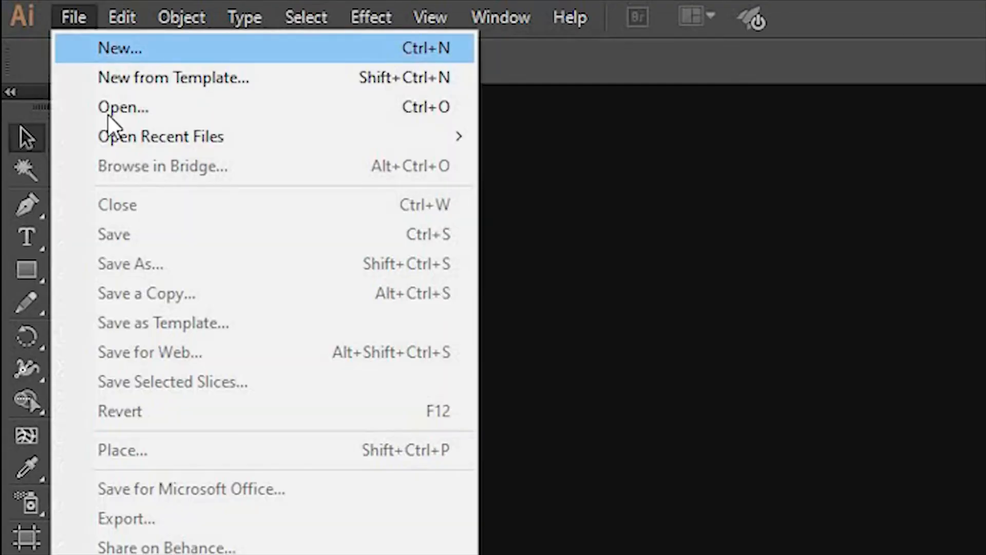
left_click(115, 49)
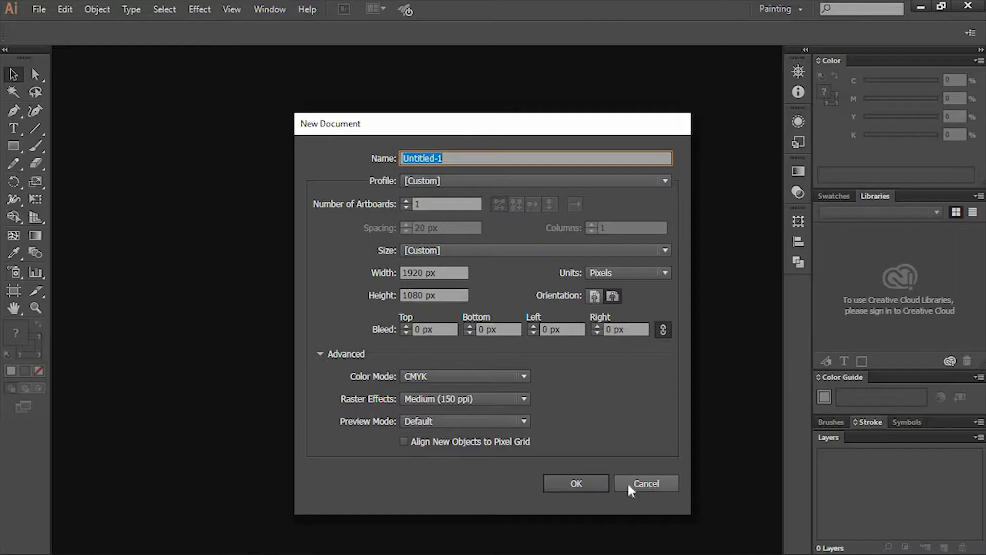
left_click(587, 483)
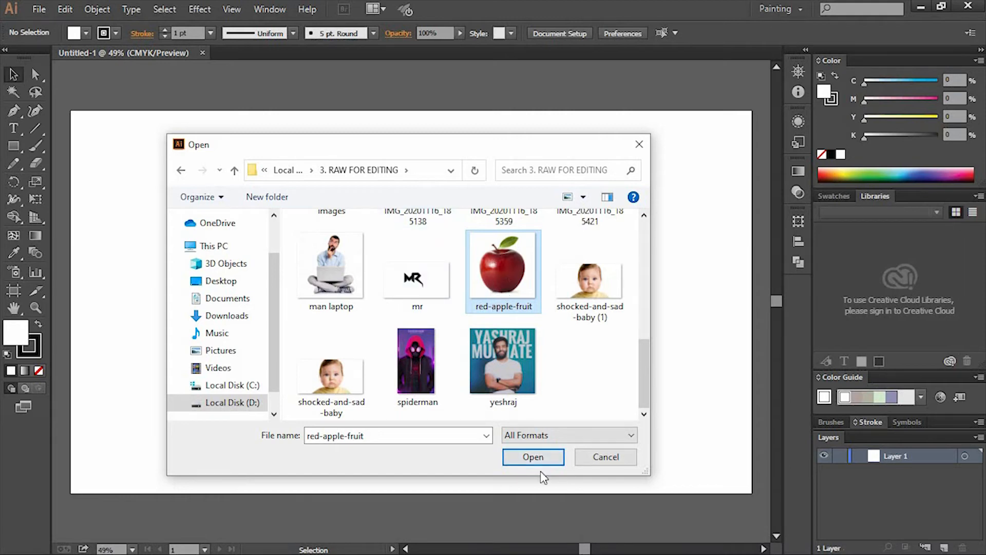
left_click(534, 457)
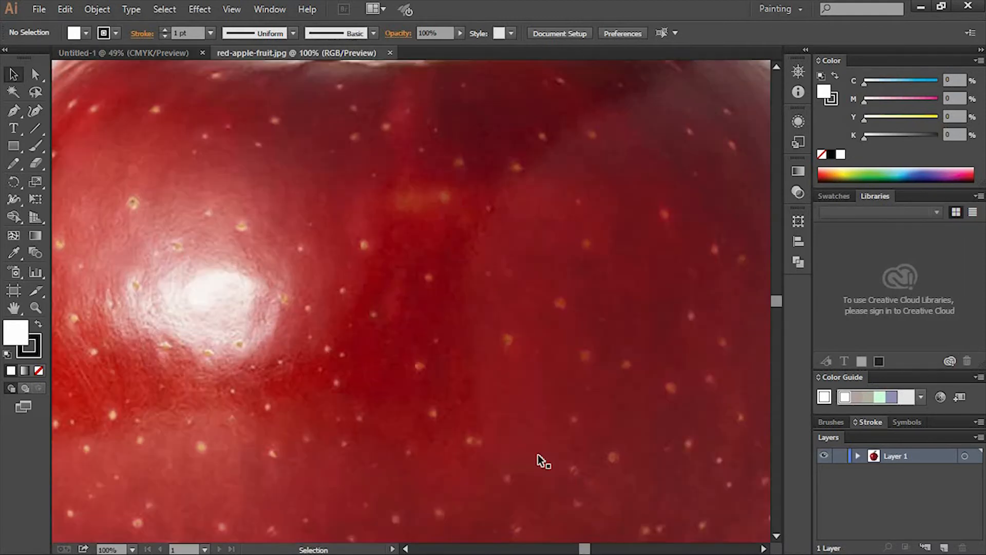
Scale the apple image down to about 818 px wide and high so it fits inside the artboard.
key("ctrl+minus")
key("ctrl+minus")
key("ctrl+minus")
key("ctrl+minus")
key("ctrl+minus")
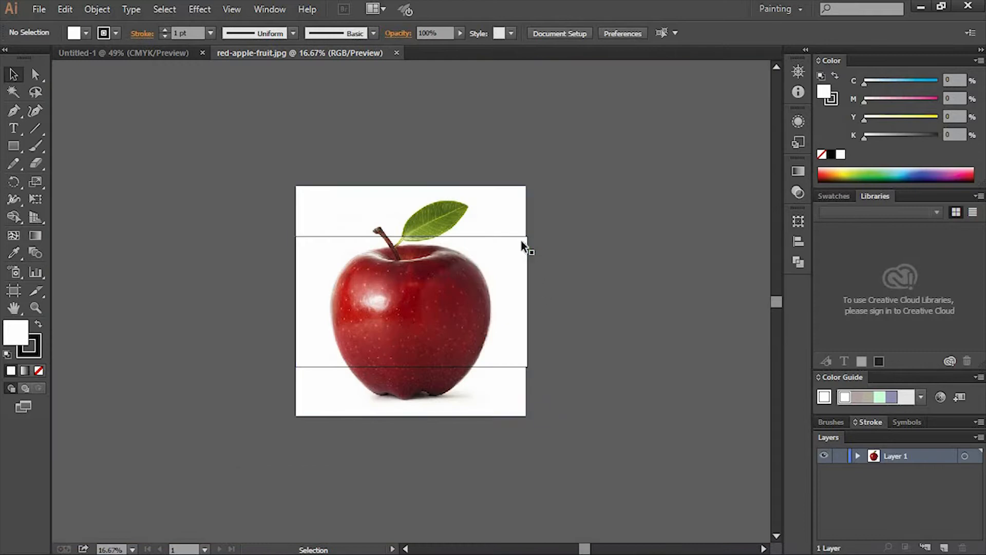
left_click_drag(524, 186, 467, 253)
key("ctrl+plus")
key("ctrl+plus")
key("ctrl+plus")
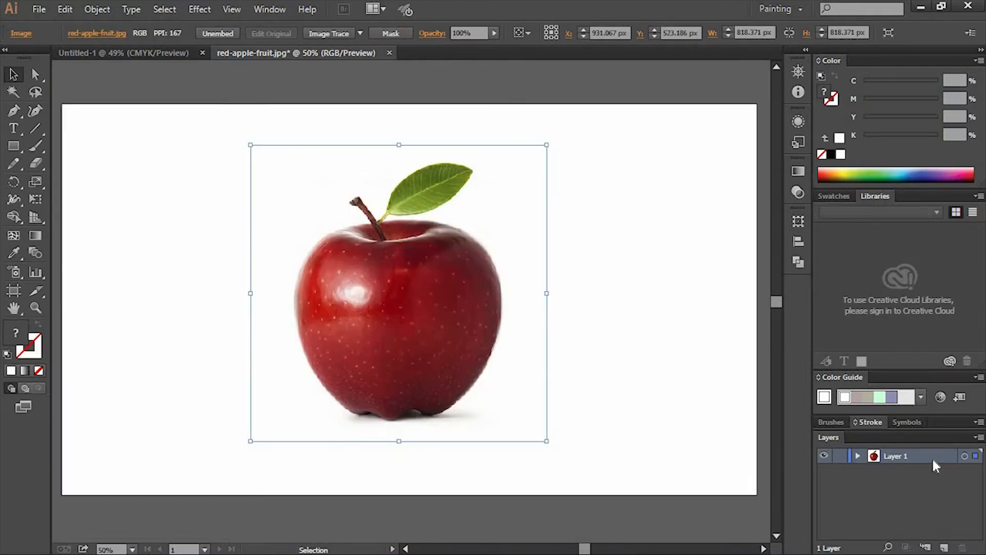
Make the image layer a template named apple, with images dimmed to 50%.
double_click(923, 455)
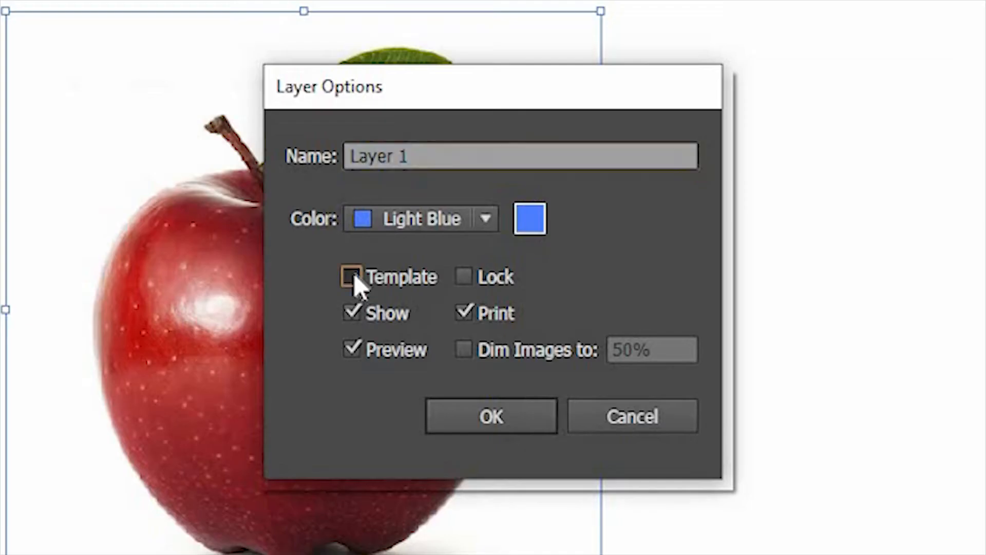
left_click(422, 277)
left_click_drag(421, 150, 343, 149)
type("apple")
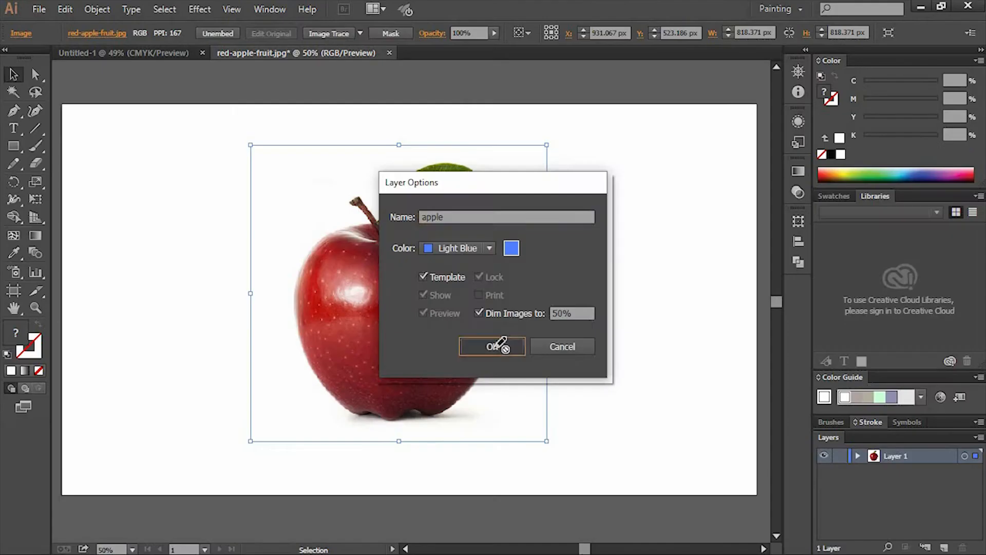
left_click(491, 416)
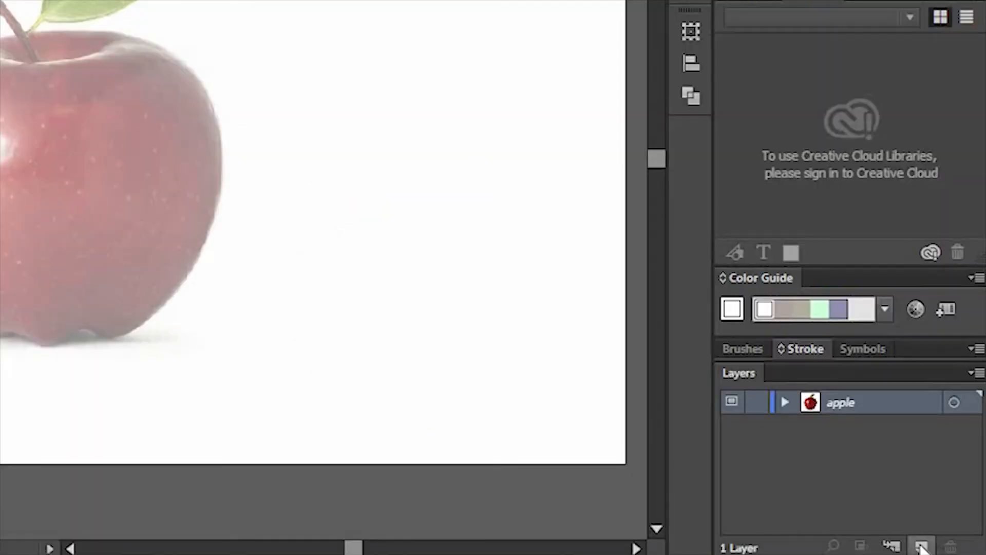
Add a new layer above the apple template and name it outlines.
left_click(920, 548)
double_click(905, 402)
type("o")
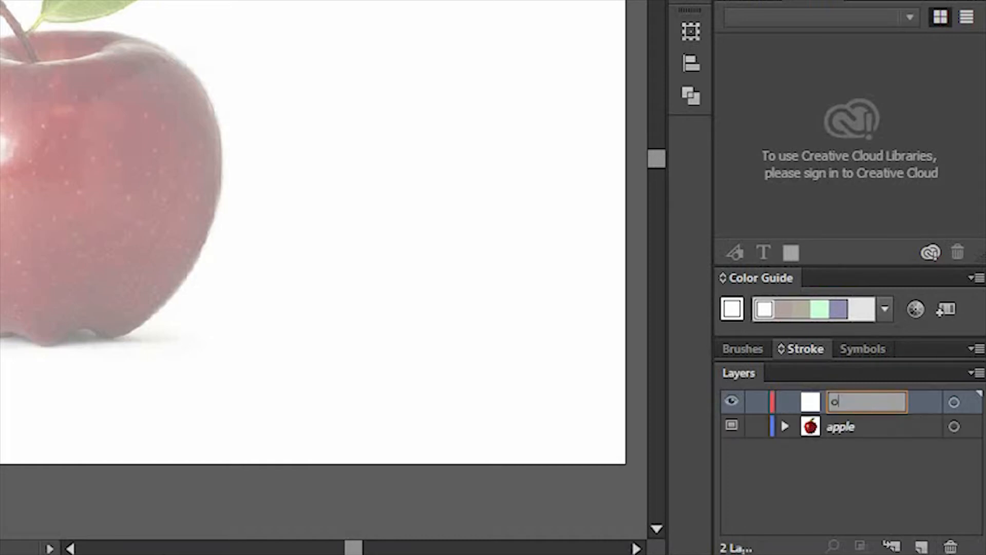
type("utline")
type("s")
key("Return")
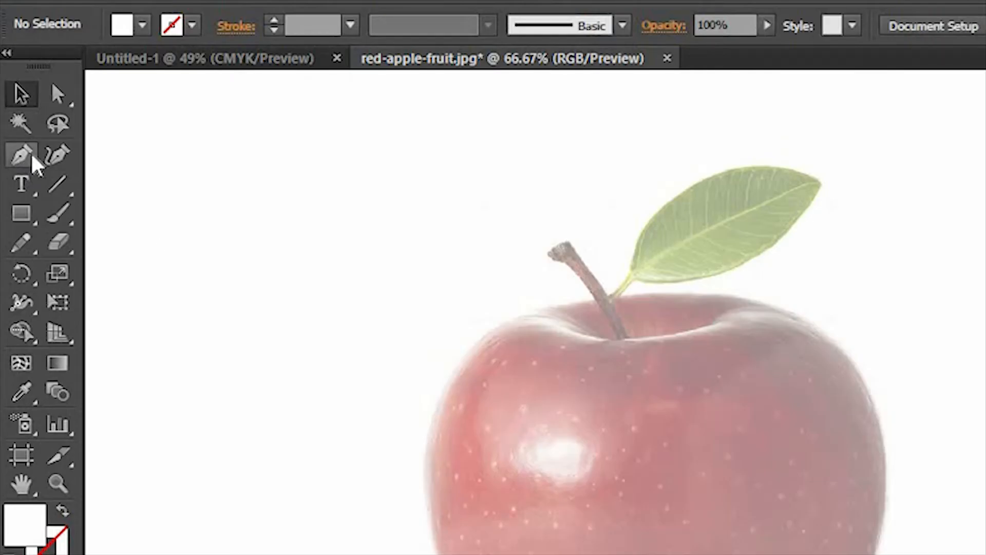
Prepare the Pen tool with a 7 pt stroke that has a round cap and round corners.
left_click(26, 162)
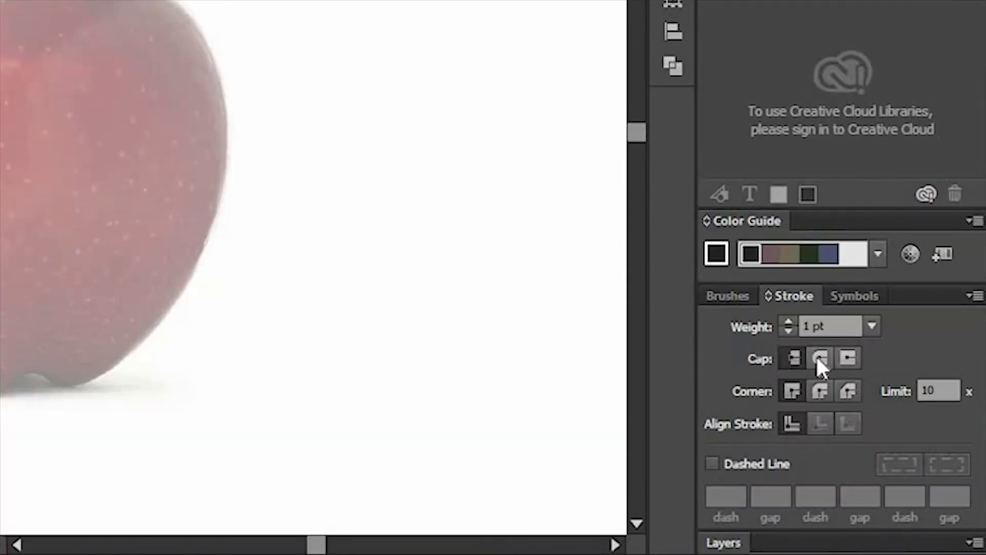
left_click(824, 355)
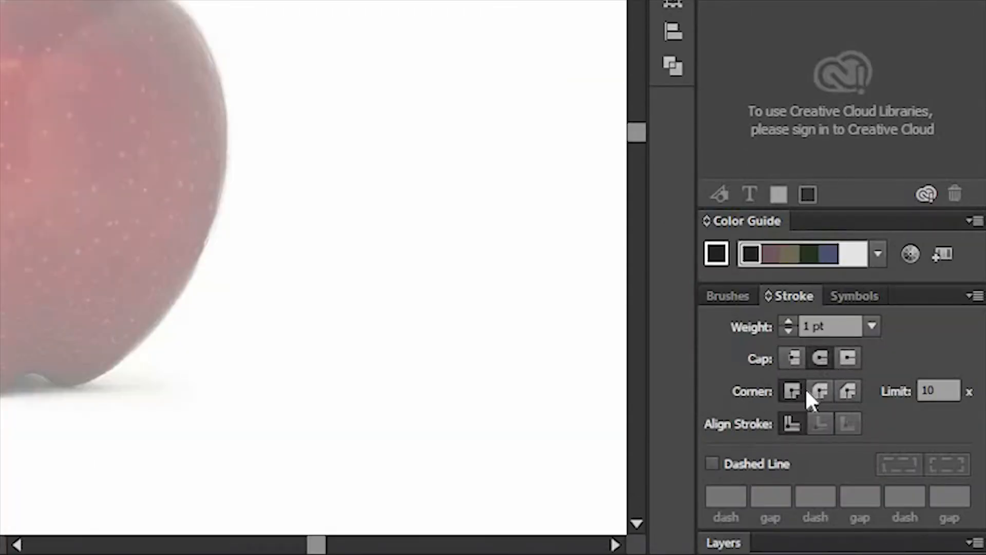
left_click(819, 390)
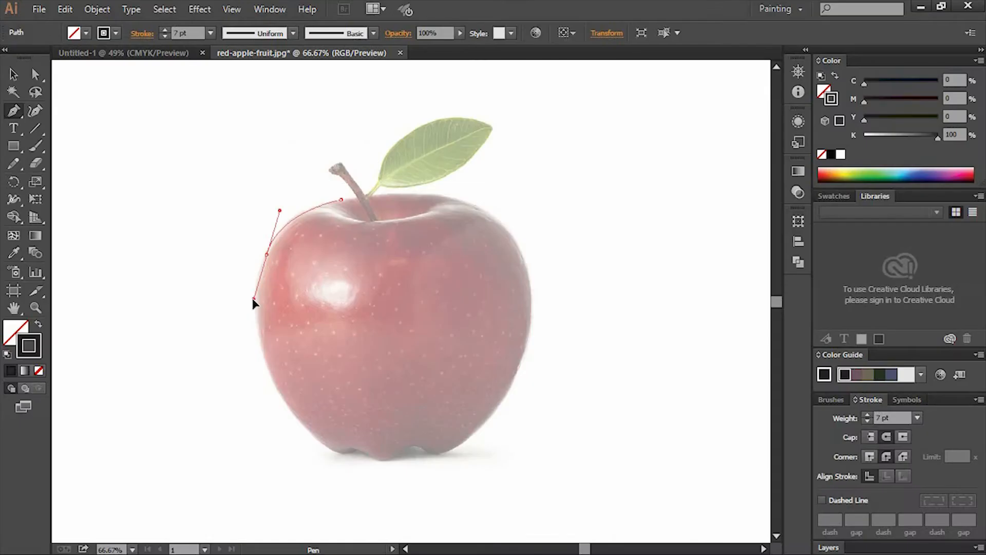
Trace the outer contour of the apple body with curved Pen segments and close it at the starting anchor.
left_click_drag(266, 358, 272, 367)
mouse_move(288, 405)
left_mouse_down()
mouse_move(346, 458)
mouse_move(293, 410)
mouse_move(300, 425)
left_mouse_up()
left_click_drag(339, 453, 451, 455)
left_click_drag(482, 422, 486, 430)
left_click_drag(518, 379, 527, 339)
left_click_drag(524, 329, 521, 258)
left_click_drag(448, 197, 394, 189)
mouse_move(366, 196)
left_mouse_down()
mouse_move(375, 198)
mouse_move(363, 196)
left_mouse_up()
left_click(341, 199)
Move the loose anchor at the apple's lower-left base onto the neighbouring curve with Direct Selection.
scroll(427, 136, "up", 2)
scroll(344, 154, "down", 3)
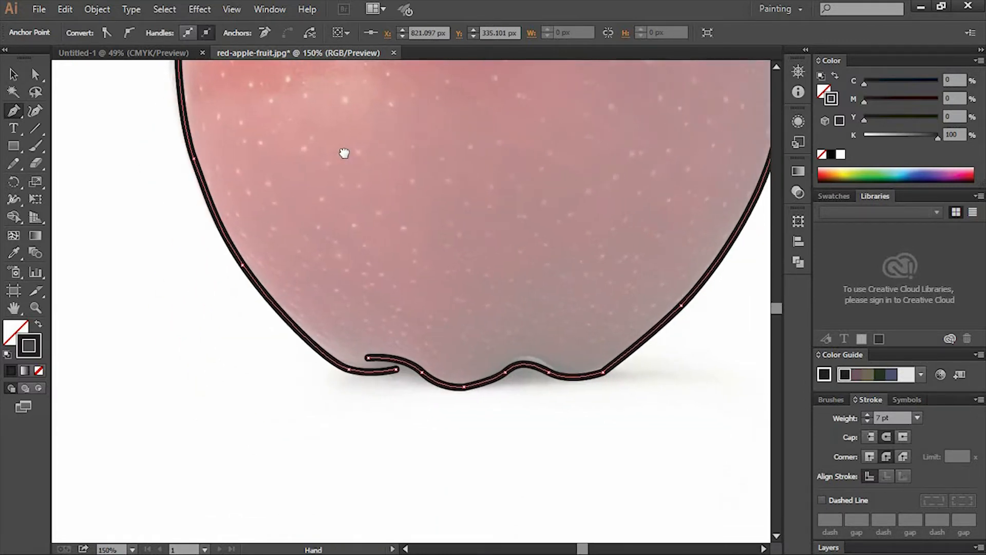
left_click(36, 74)
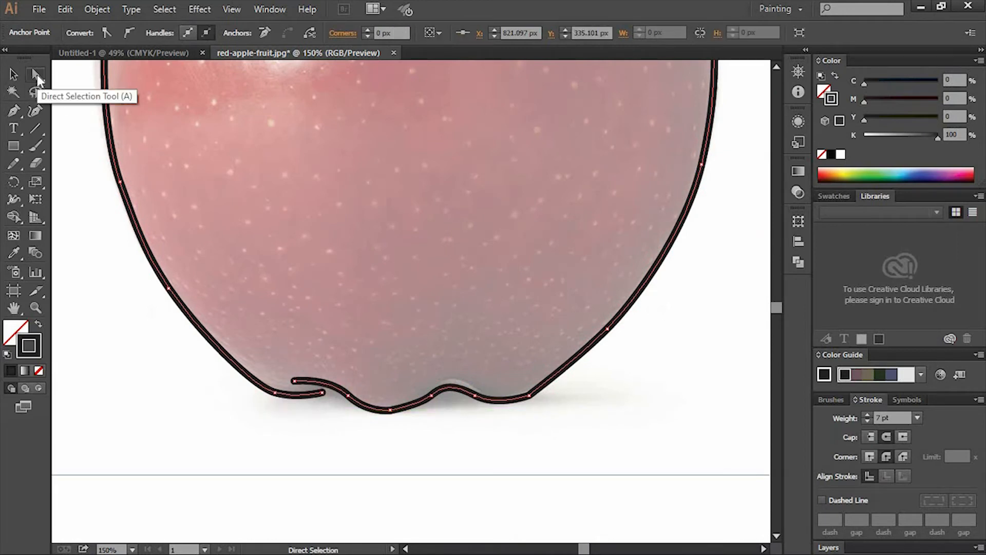
left_click_drag(323, 393, 327, 384)
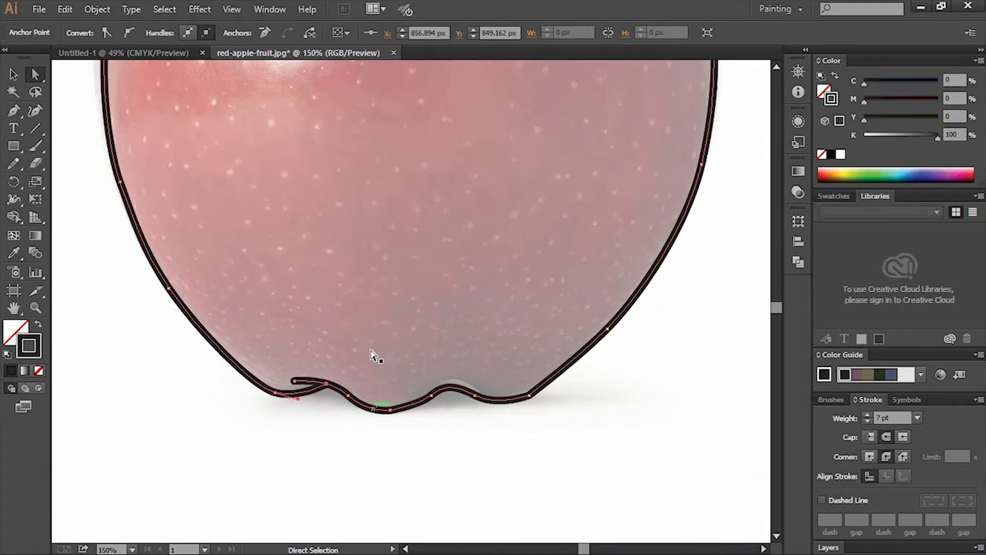
Select the artwork and merge the enclosed apple body into one shape with Shape Builder.
scroll(417, 343, "up", 5)
key("ctrl+minus")
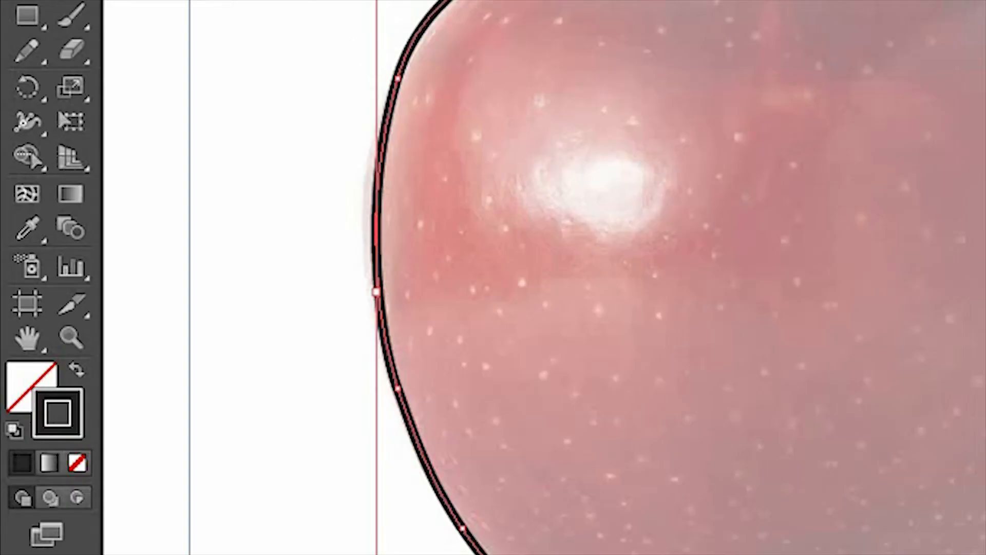
left_click_drag(143, 393, 142, 393)
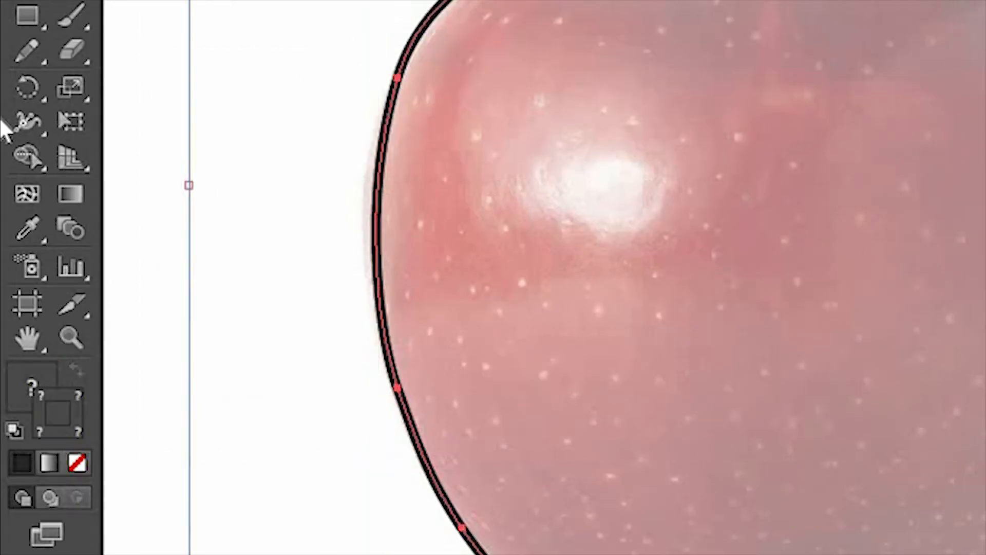
left_click(33, 159)
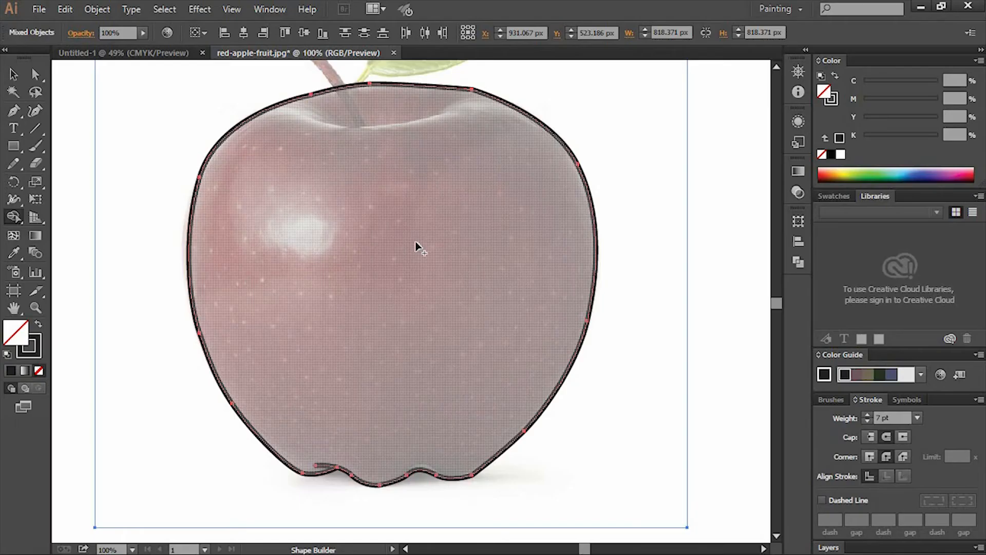
left_click(417, 247)
Draw the curved inner line of the hollow at the apple's top, ending in a small hook, with the Pen tool.
key("p")
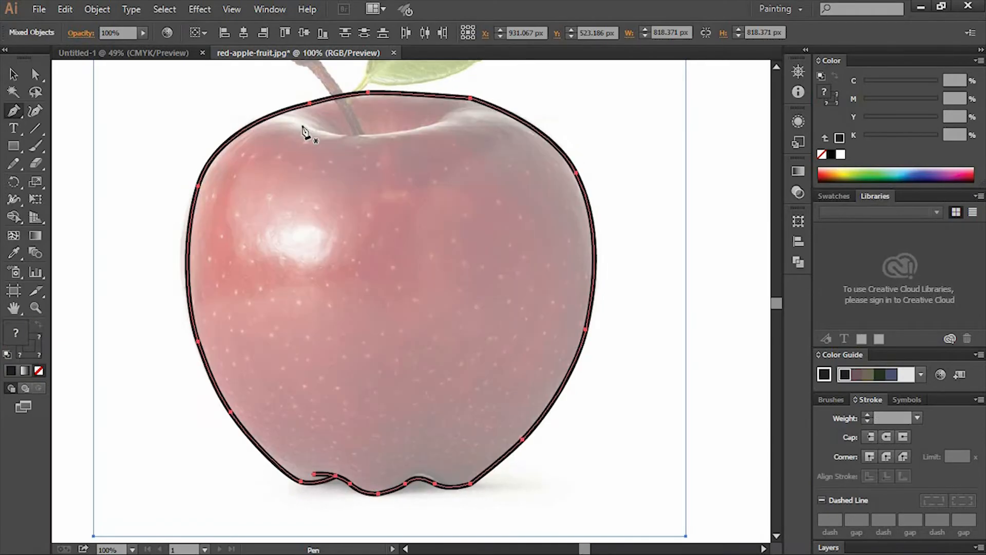
left_click(306, 125)
left_click(440, 122)
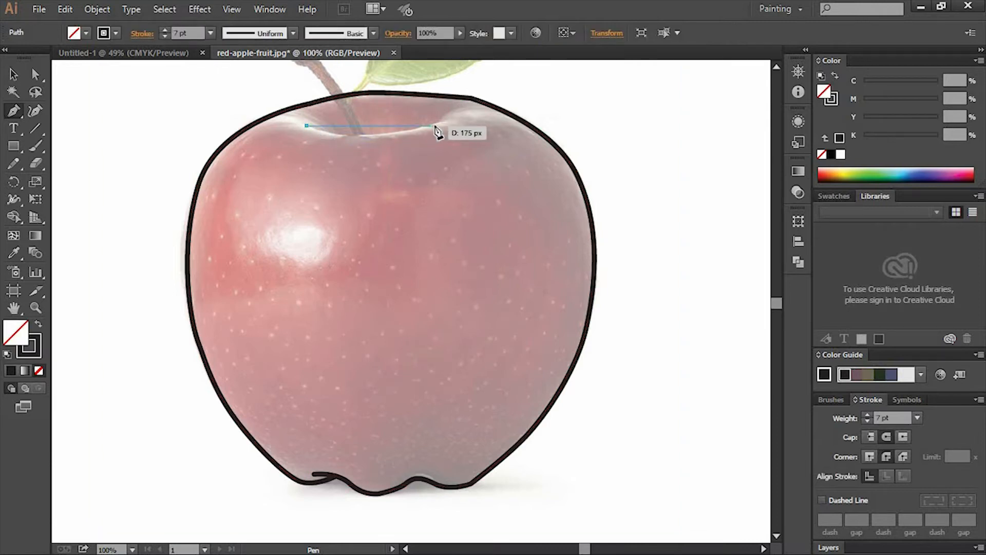
mouse_move(439, 122)
left_mouse_down()
mouse_move(424, 116)
mouse_move(432, 109)
left_mouse_up()
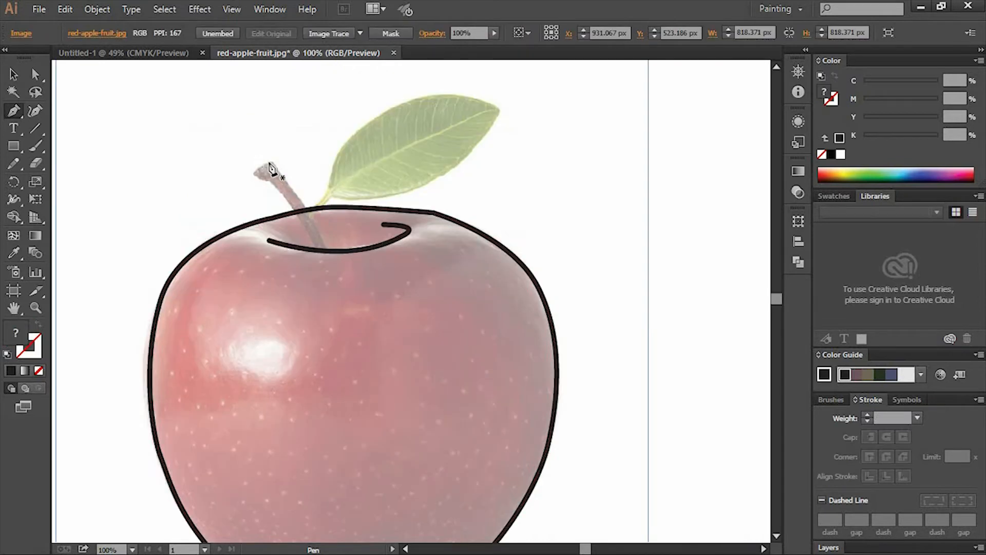
Trace the stem as a closed path with the Pen tool and give it a 7 pt black stroke.
left_click_drag(265, 167, 303, 192)
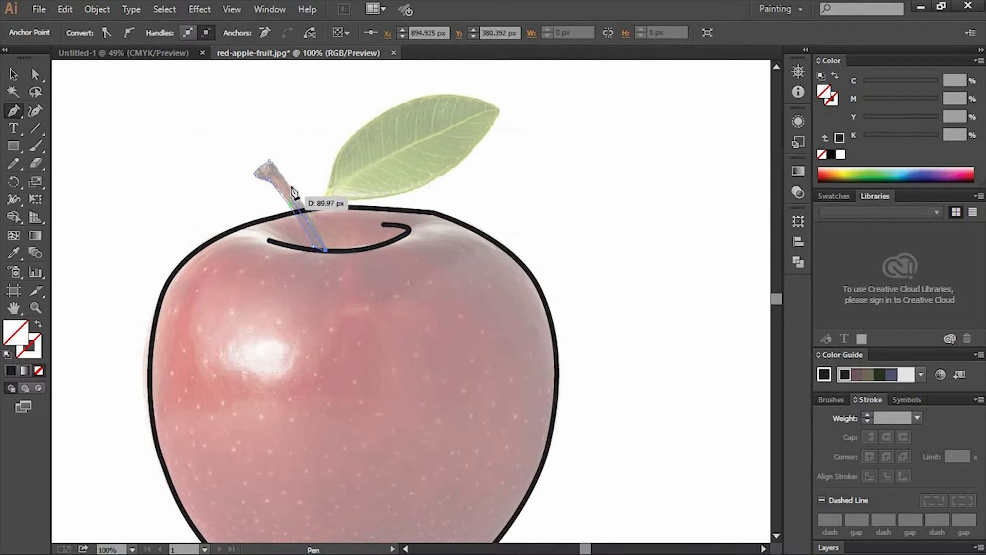
left_click(268, 168)
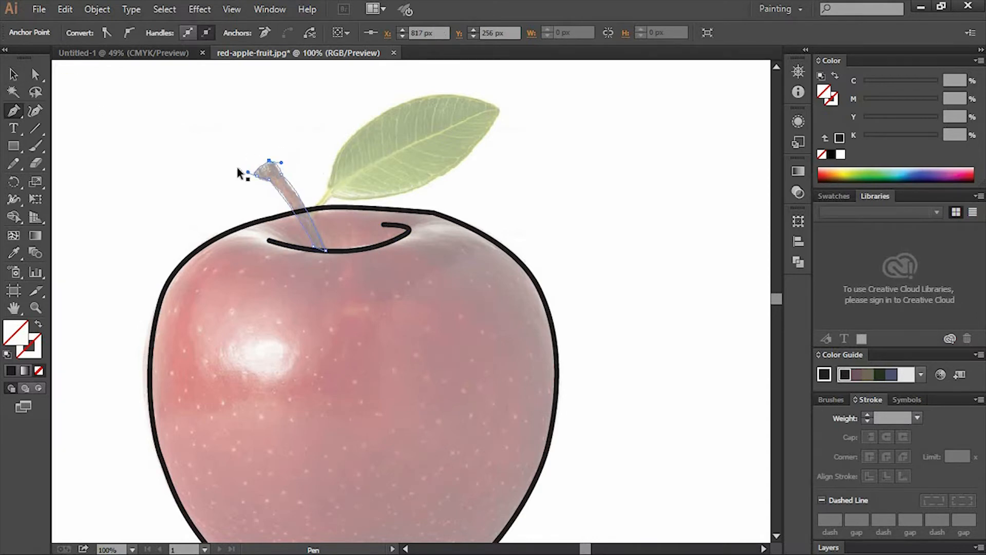
left_click(14, 75)
left_click(165, 32)
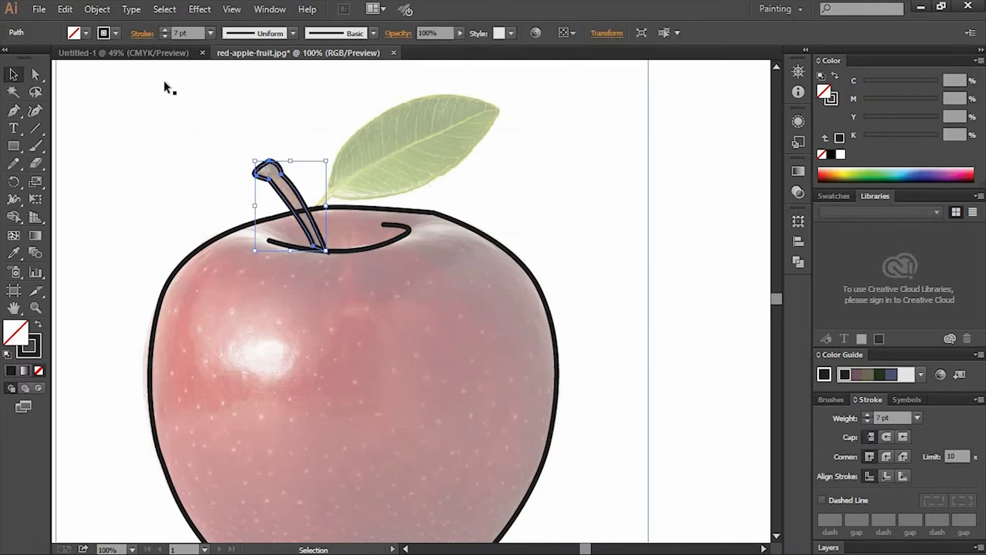
Trace the leaf and its stalk with the Pen tool, starting and closing the path beside the stem.
left_click(13, 110)
left_click(308, 212)
left_click(329, 189)
left_click_drag(391, 109, 451, 87)
left_click_drag(500, 109, 517, 120)
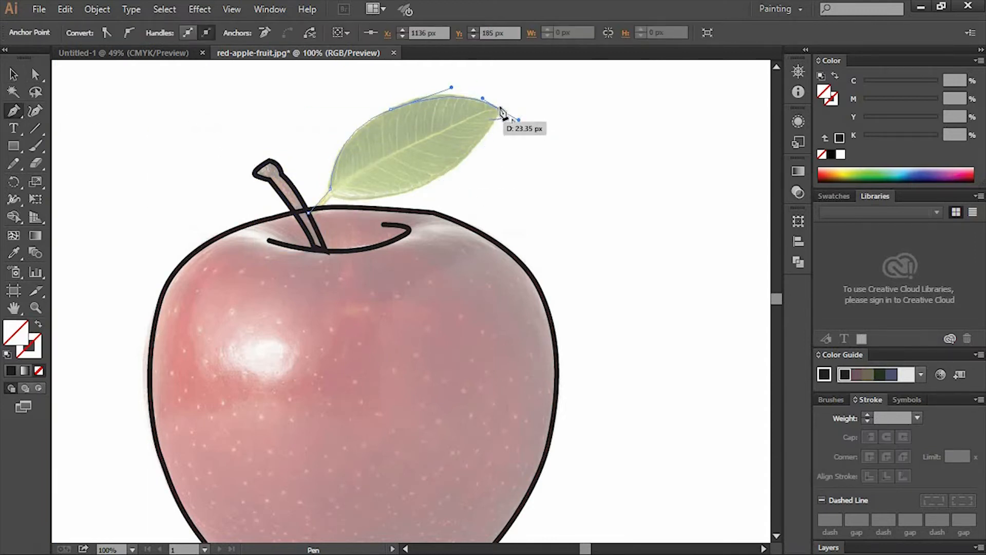
left_click(499, 109)
left_click_drag(410, 191, 359, 194)
left_click(409, 191)
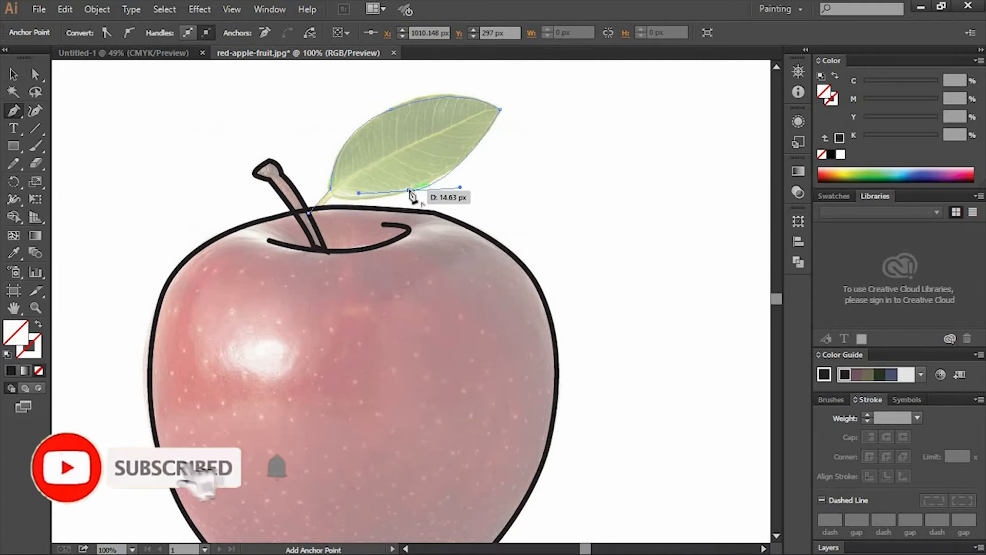
left_click(308, 211)
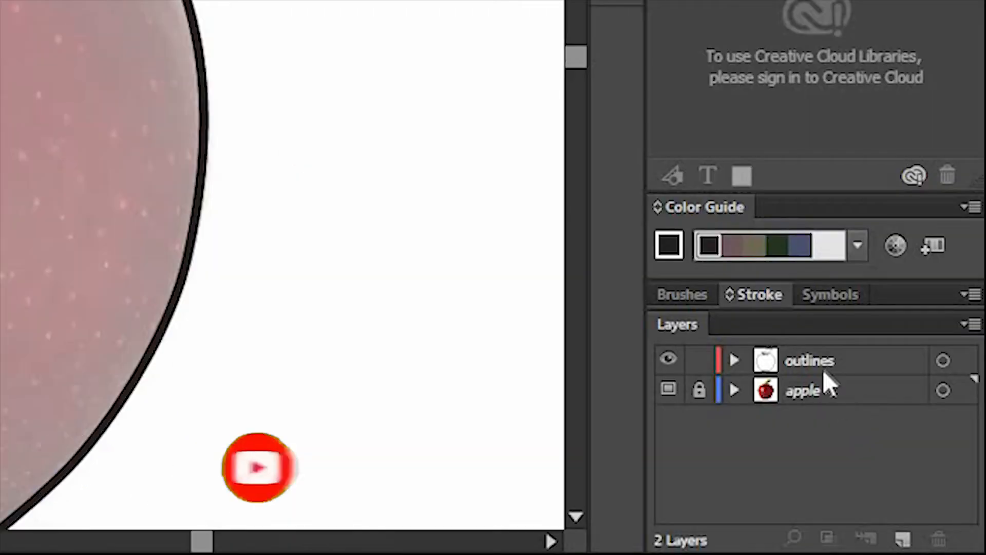
Add a new layer named color between the outlines and apple layers.
left_click(900, 456)
left_click(902, 538)
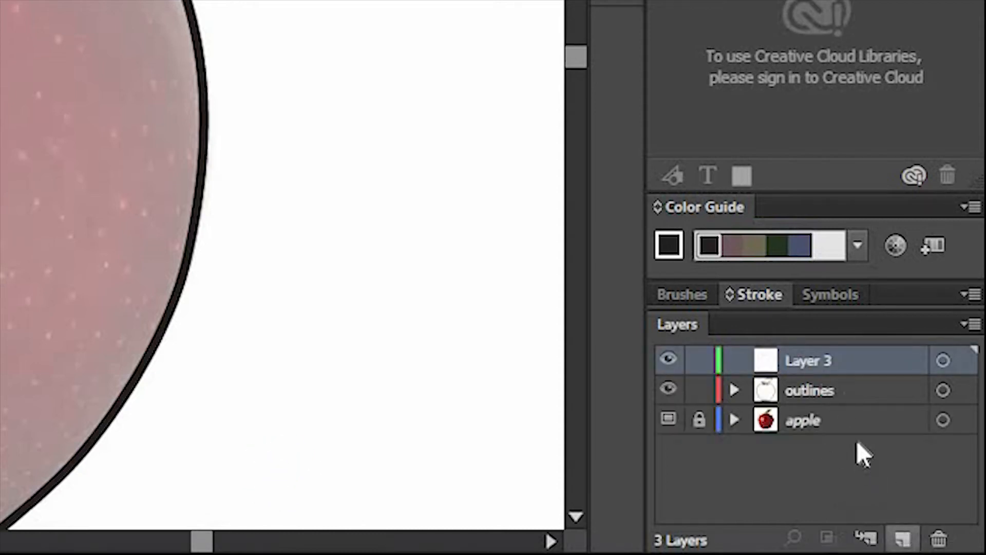
left_click_drag(814, 358, 821, 394)
double_click(813, 385)
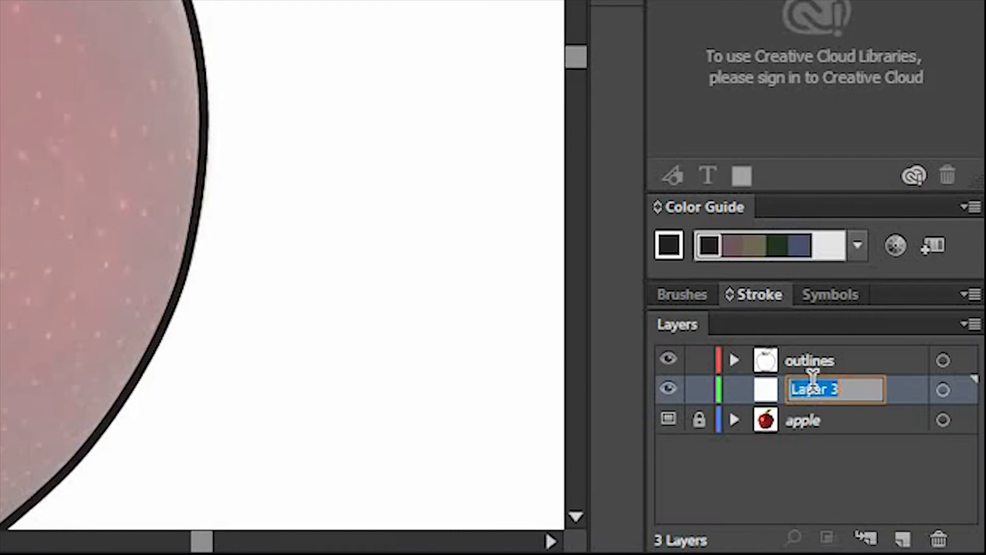
type("color")
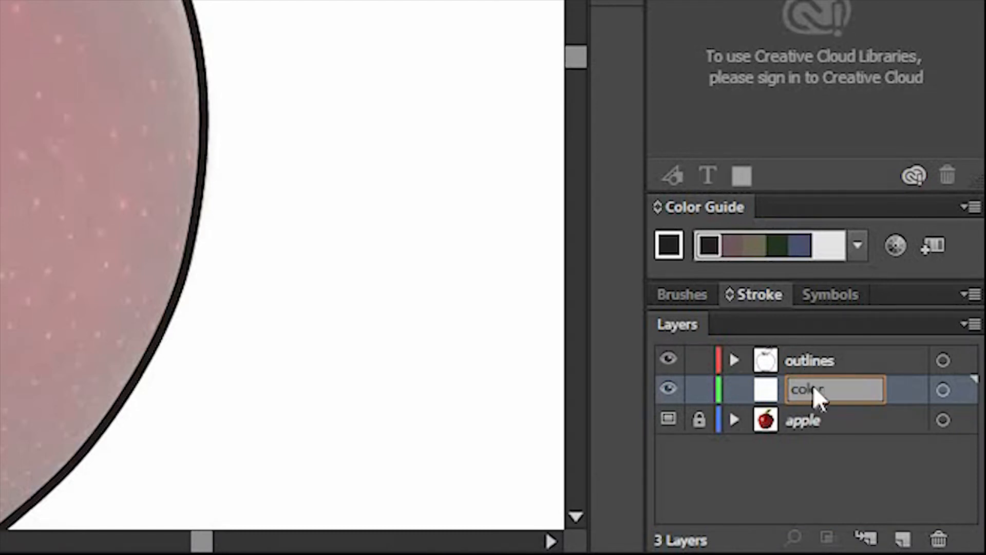
key("Return")
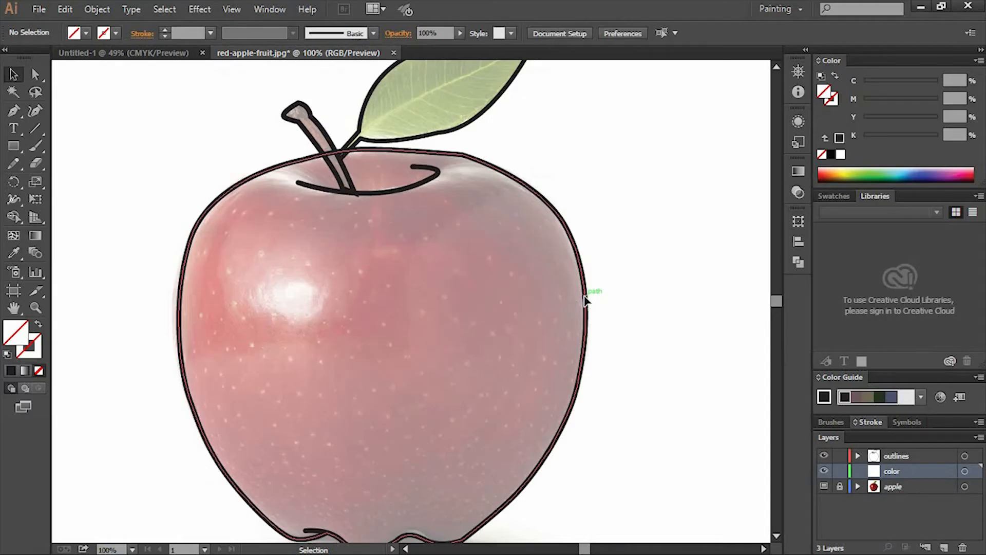
Copy the outline paths of the apple body, stem and leaf from the outlines layer to the color layer.
left_click(586, 300)
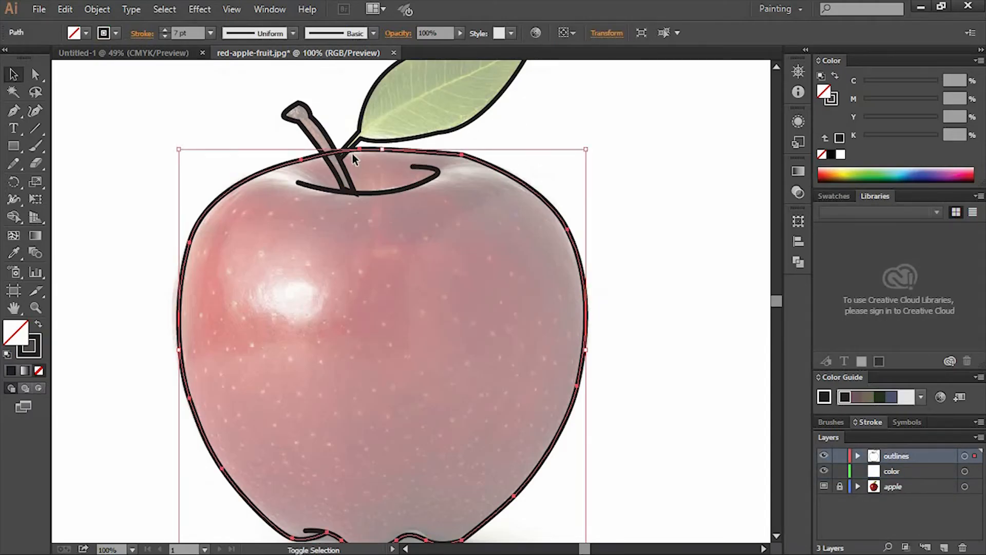
left_click(304, 125, "shift")
left_click(373, 89, "shift")
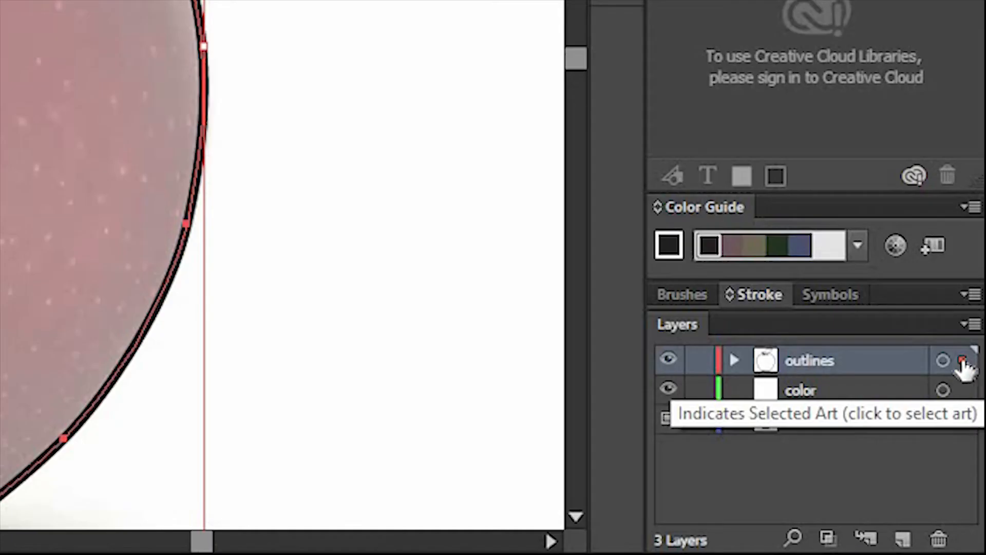
left_click_drag(975, 456, 973, 471)
left_click_drag(964, 395, 963, 395)
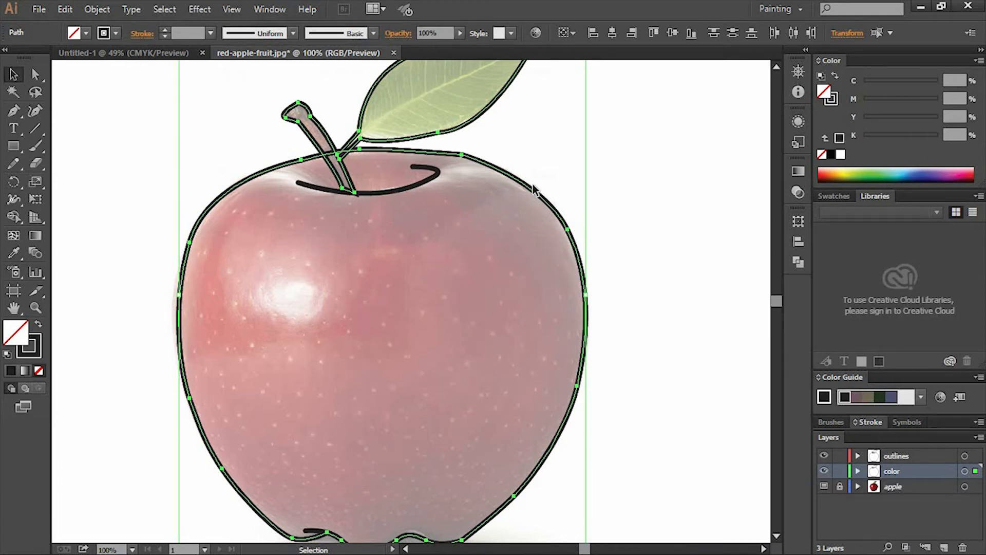
Lock the outlines layer and swap fill and stroke on the copied shapes, giving them a black fill and no stroke.
left_click(839, 455)
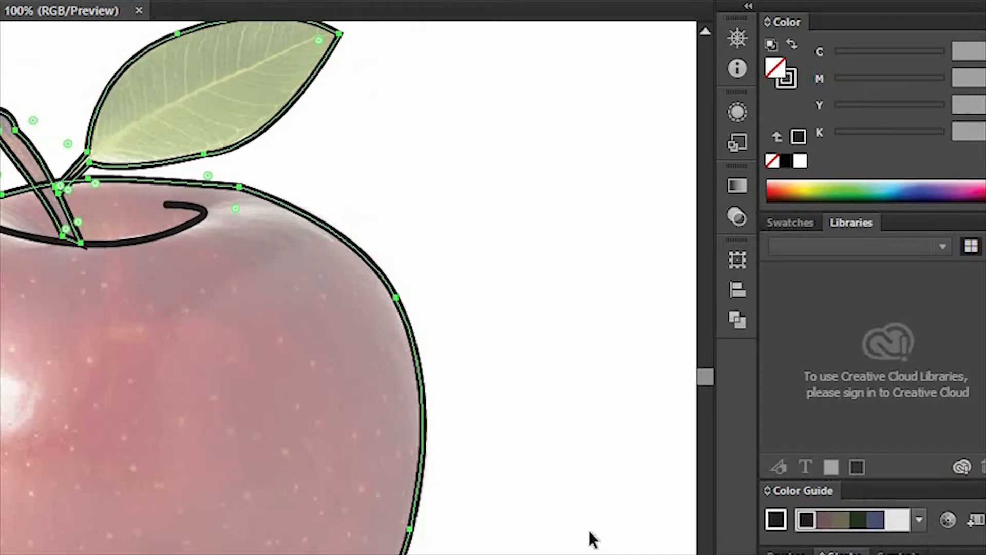
left_click(834, 78)
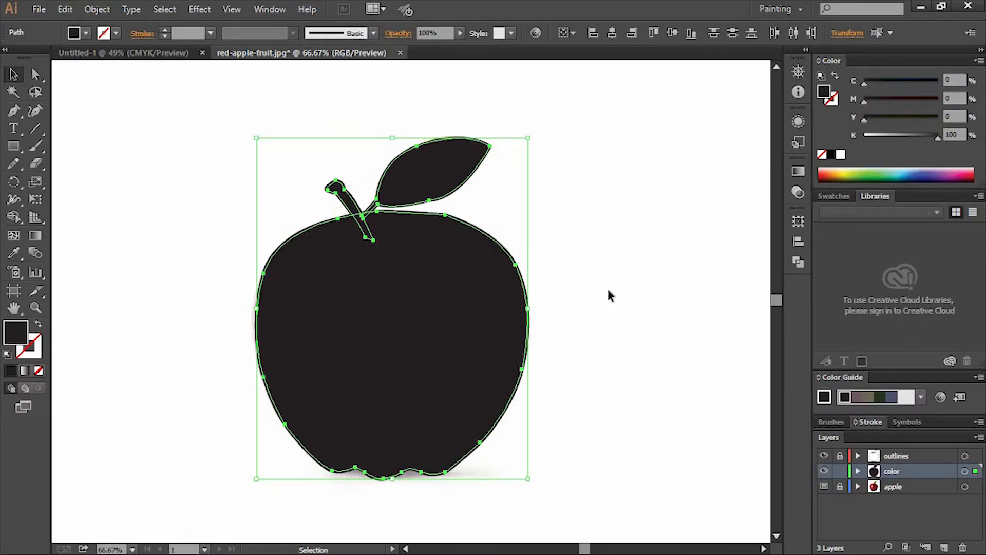
Fill the apple body on the color layer with red (about C18 M100 Y100 K11).
left_click(610, 295)
left_click(523, 294)
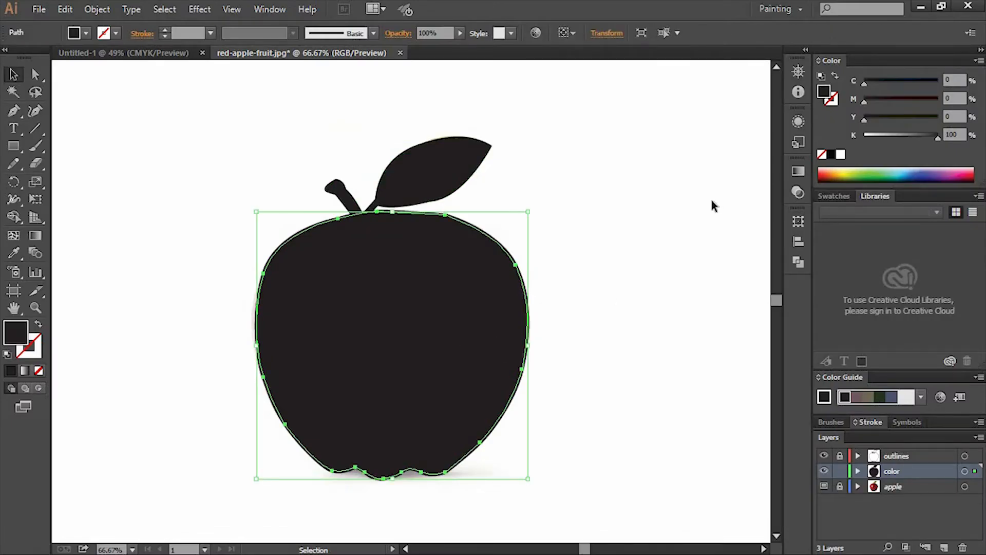
left_click(828, 175)
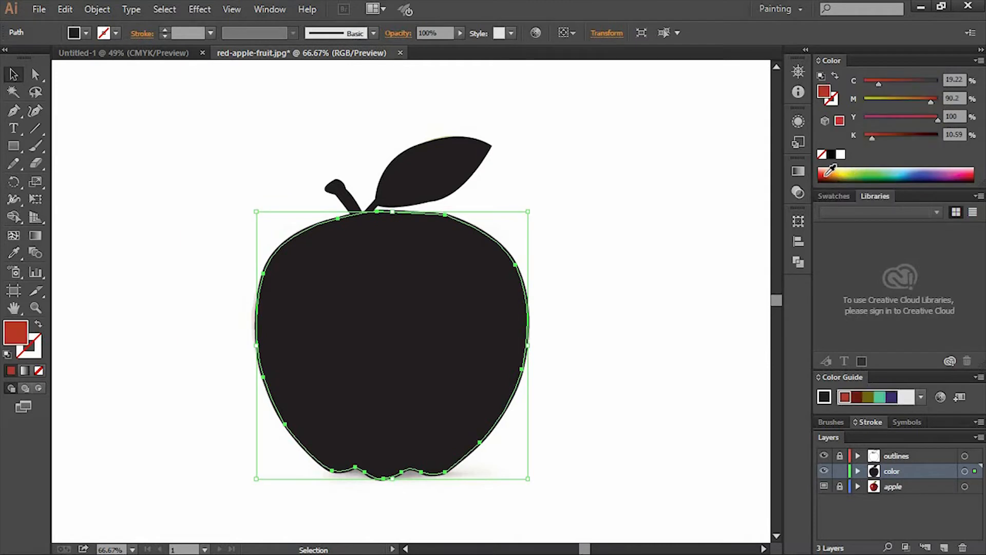
left_click_drag(828, 172, 825, 171)
Fill the leaf with green (about C83 M8 Y100 K1) and the stem with brown (about C40 M65 Y100 K38).
left_click(462, 165)
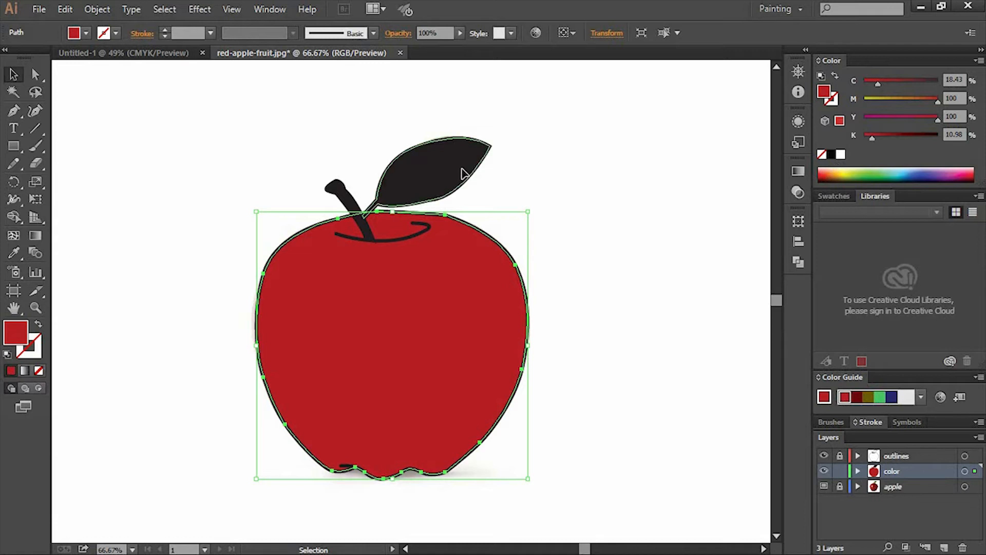
left_click(878, 171)
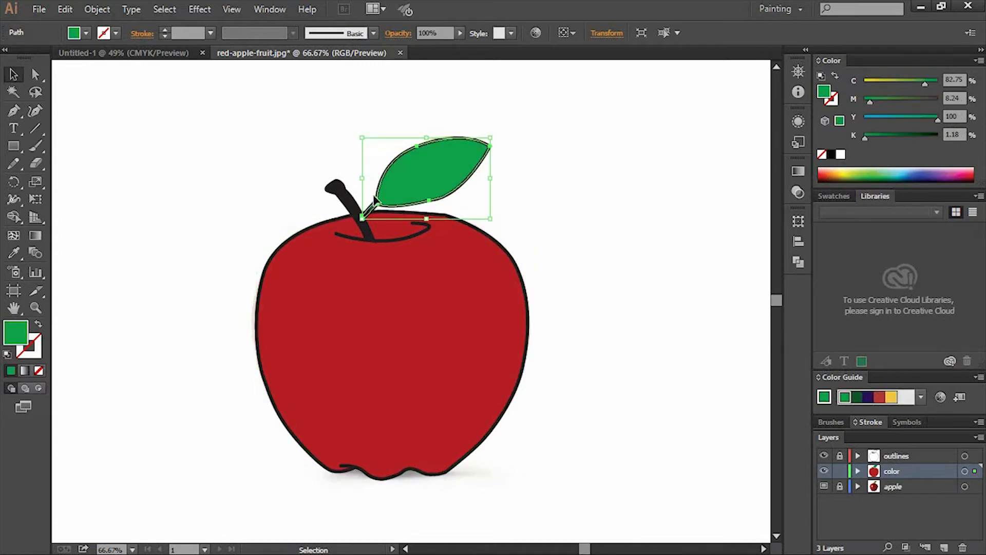
left_click(349, 204)
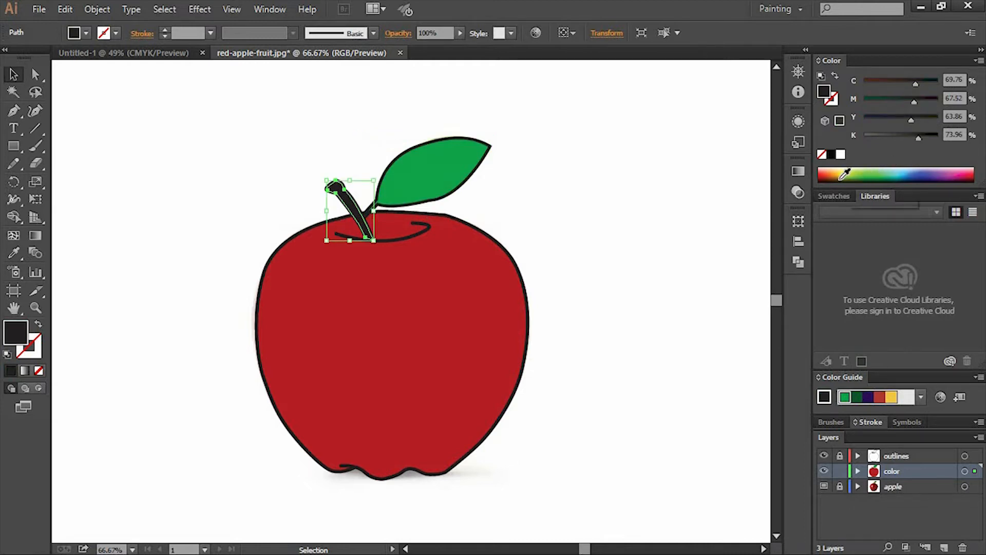
left_click(839, 175)
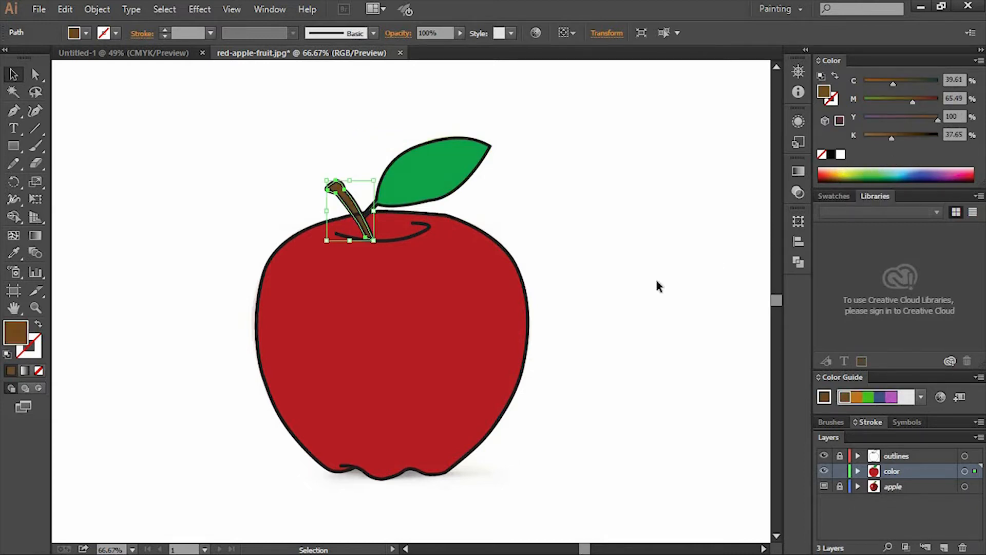
left_click(289, 152)
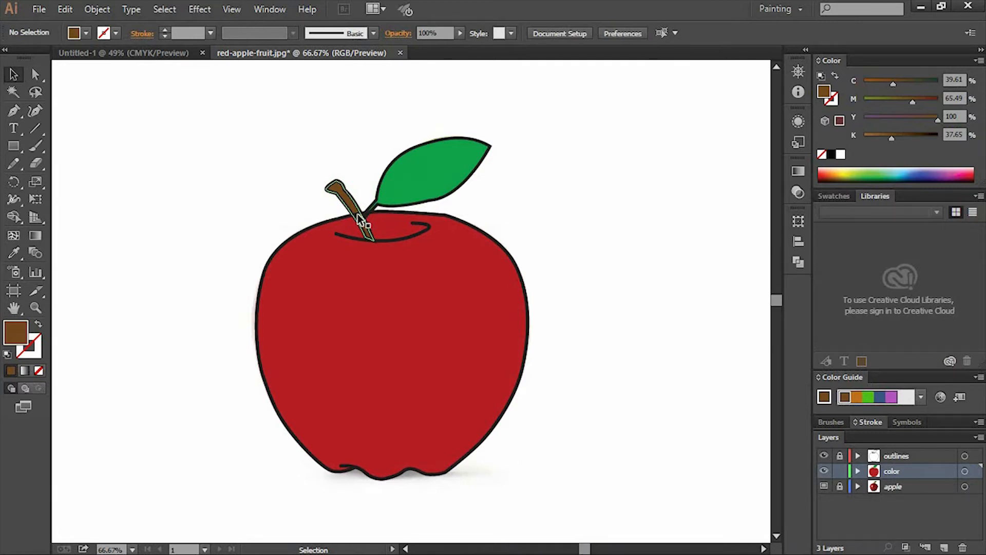
Unlock the outlines layer and taper both ends of the hollow's curved inner line to points with the Width tool.
key("ctrl+equal")
key("ctrl+equal")
key("ctrl+equal")
left_click(898, 455)
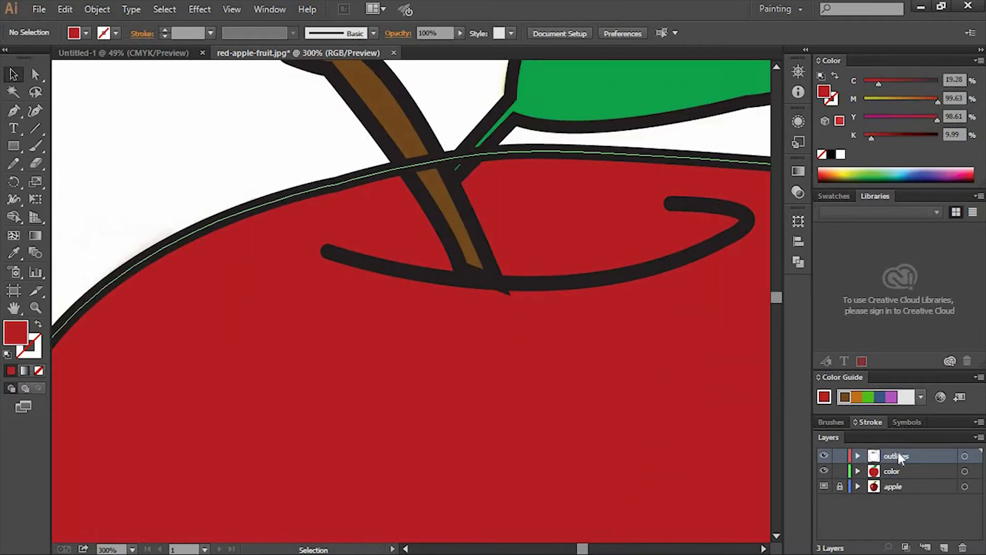
left_click(447, 281)
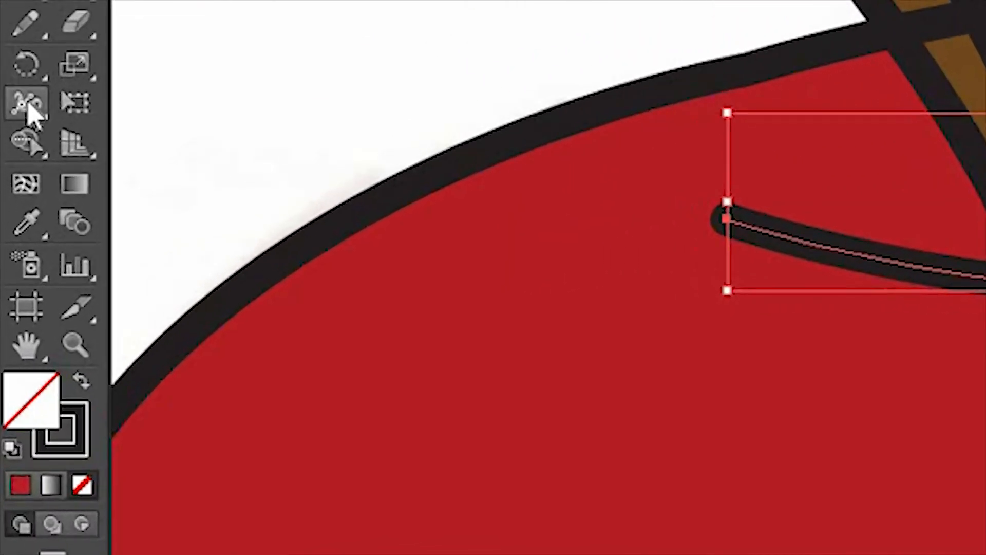
left_click(36, 106)
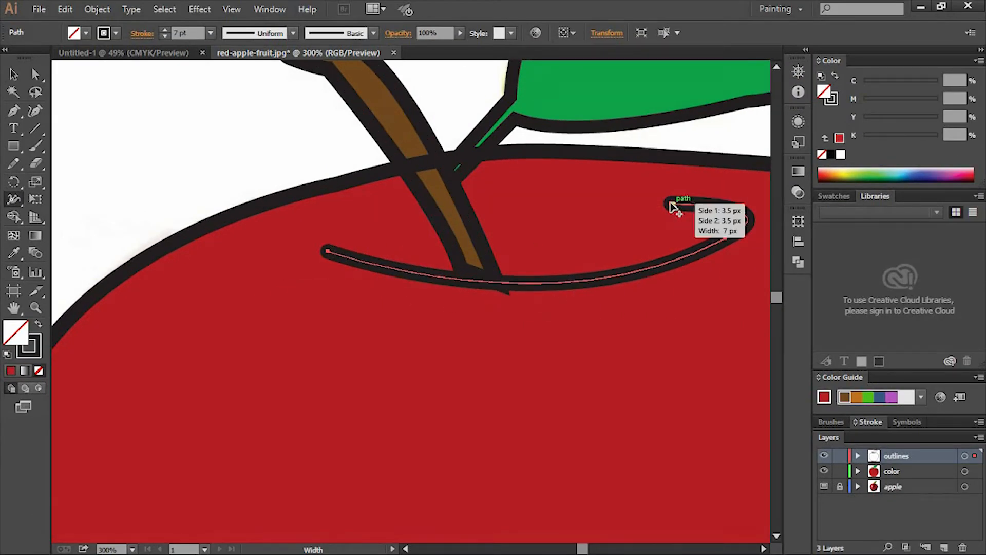
left_click_drag(733, 208, 683, 196)
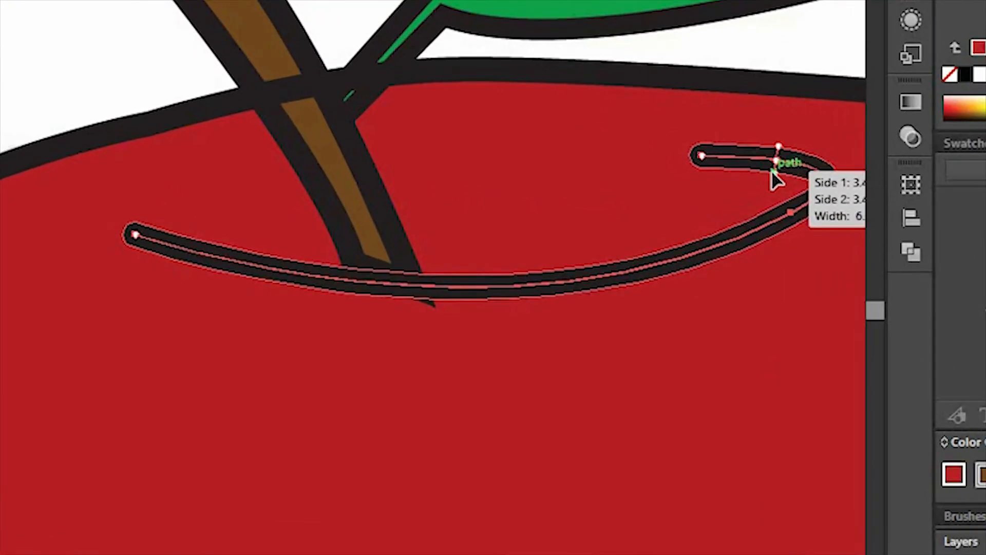
mouse_move(701, 158)
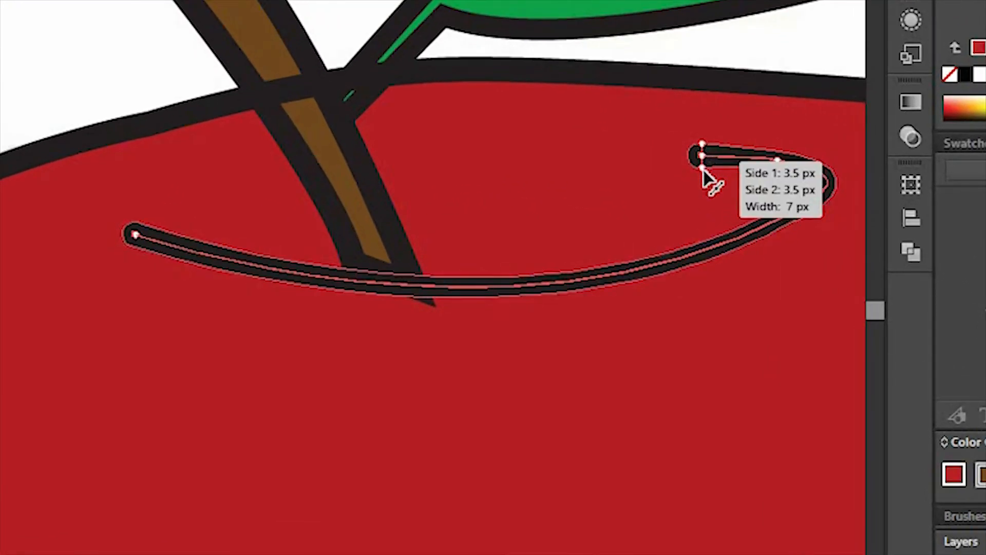
left_click_drag(701, 158, 702, 155)
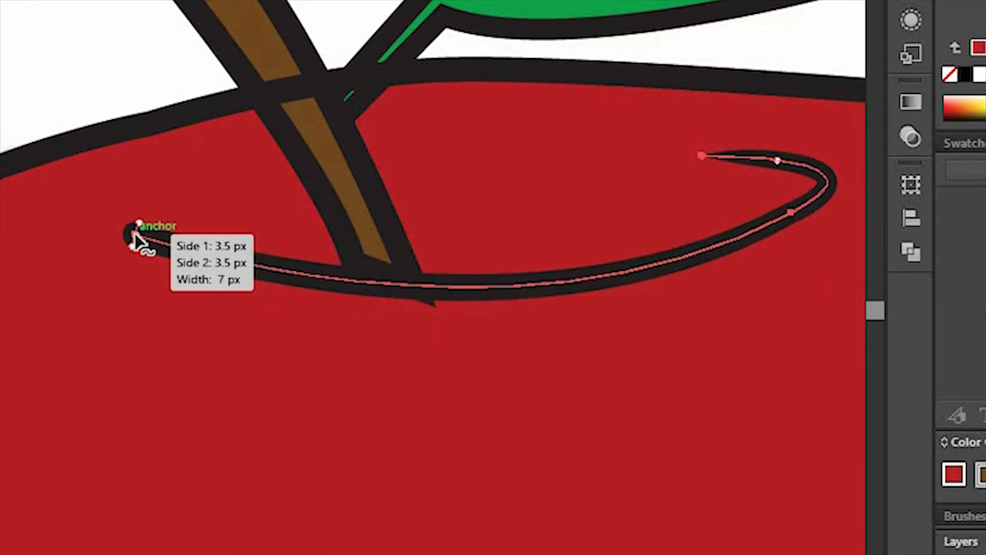
left_click_drag(134, 234, 139, 237)
left_click_drag(255, 274, 257, 282)
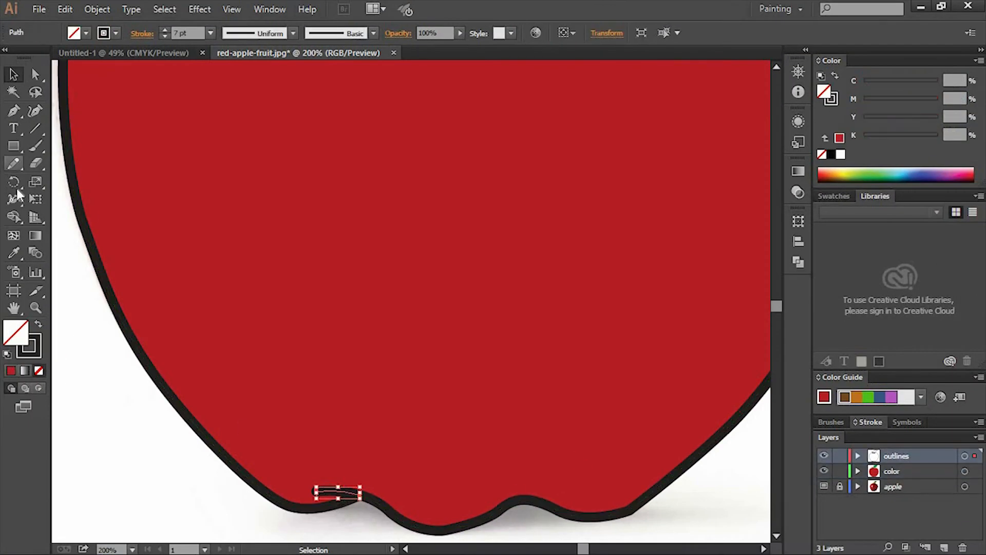
Taper the short inner line at the apple's base to a point at its free end with the Width tool.
left_click(13, 217)
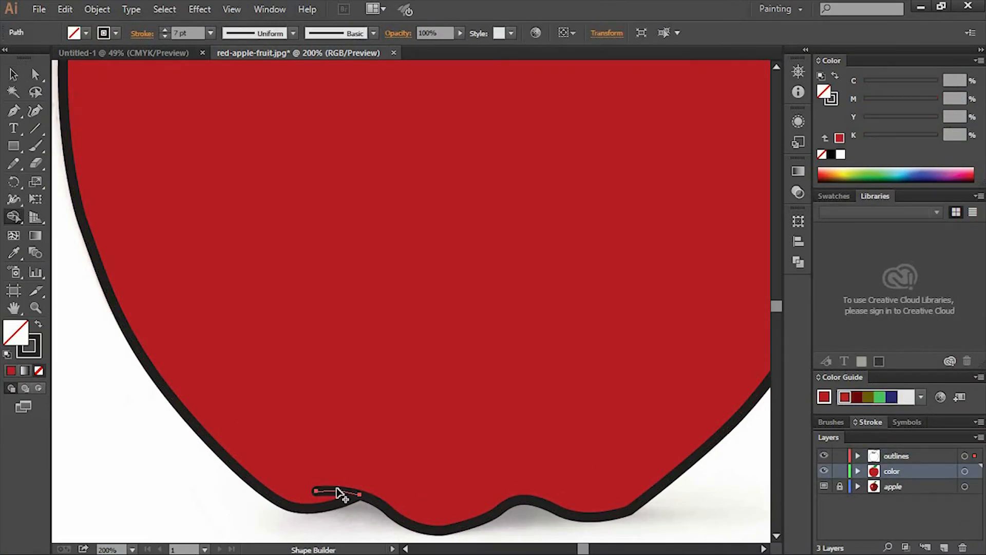
key("shift+w")
left_click_drag(337, 498, 337, 492)
key("v")
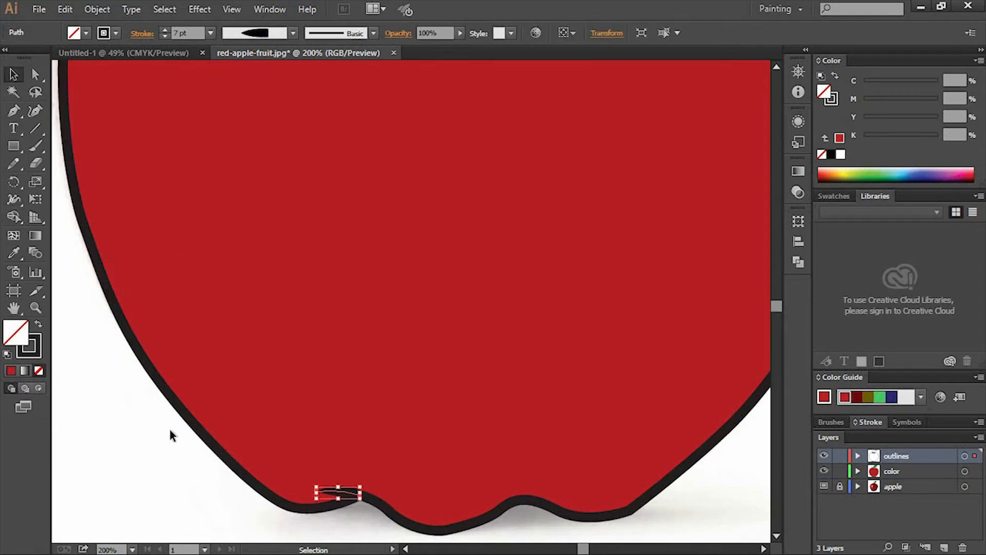
left_click(116, 433)
Draw a curved midrib from near the leaf's tip to its base with the Pen tool and set its stroke to 7 pt.
key("ctrl+1")
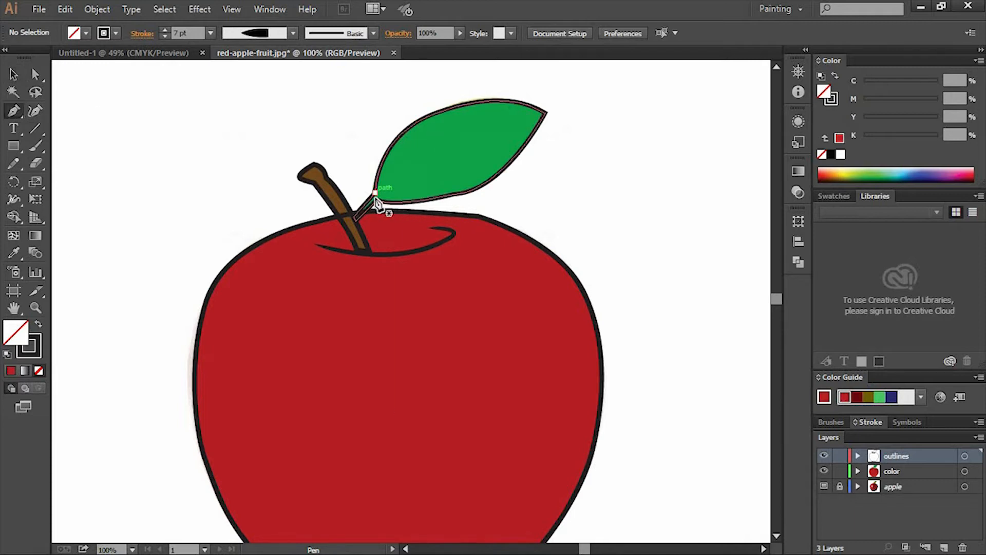
left_click(506, 122)
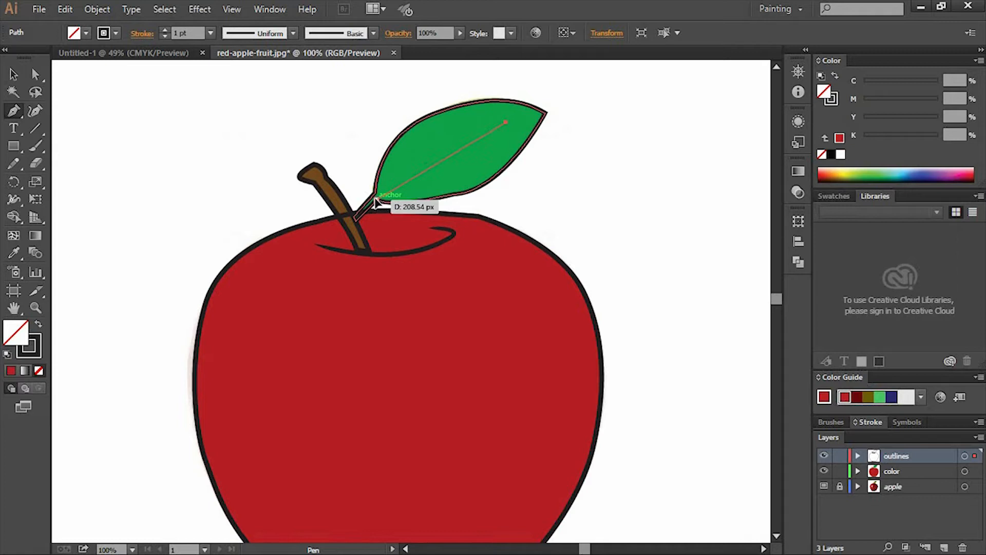
left_click_drag(376, 201, 352, 244)
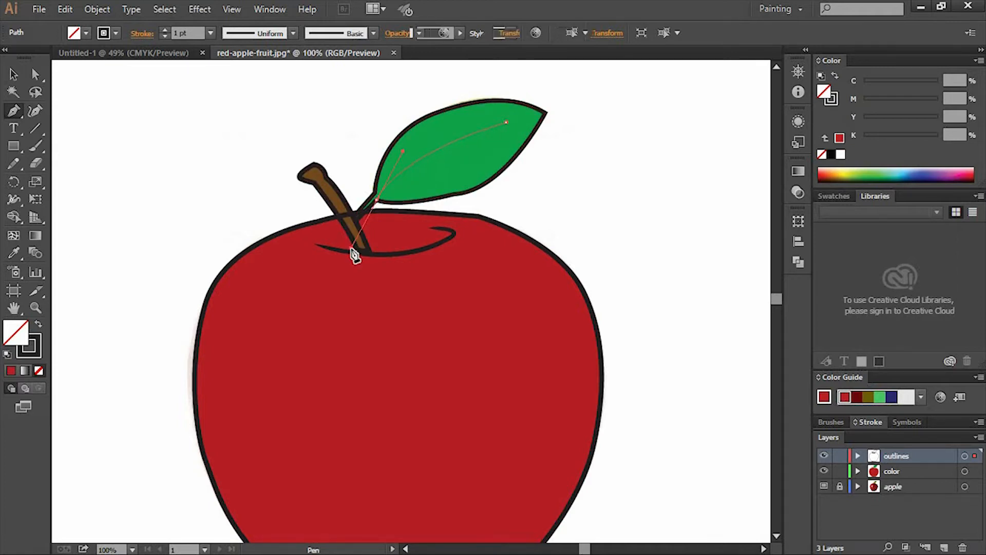
key("v")
left_click(165, 32)
left_click(165, 32)
left_click(165, 32)
left_click(166, 32)
left_click(165, 32)
left_click(165, 31)
Taper the midrib to a point at the end near the leaf's tip with the Width tool.
key("ctrl+plus")
key("ctrl+plus")
key("ctrl+plus")
left_click_drag(595, 61, 269, 163)
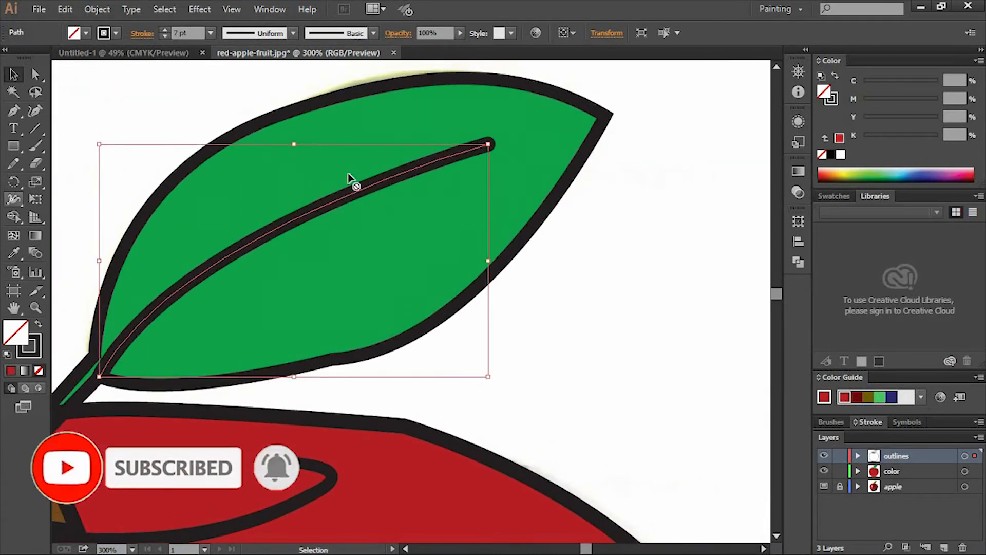
left_click_drag(412, 177, 414, 178)
left_click_drag(488, 144, 495, 150)
key("v")
left_click(616, 236)
Draw a short curved line inside the apple's upper-left edge with the Pen tool, following the contour.
key("ctrl+0")
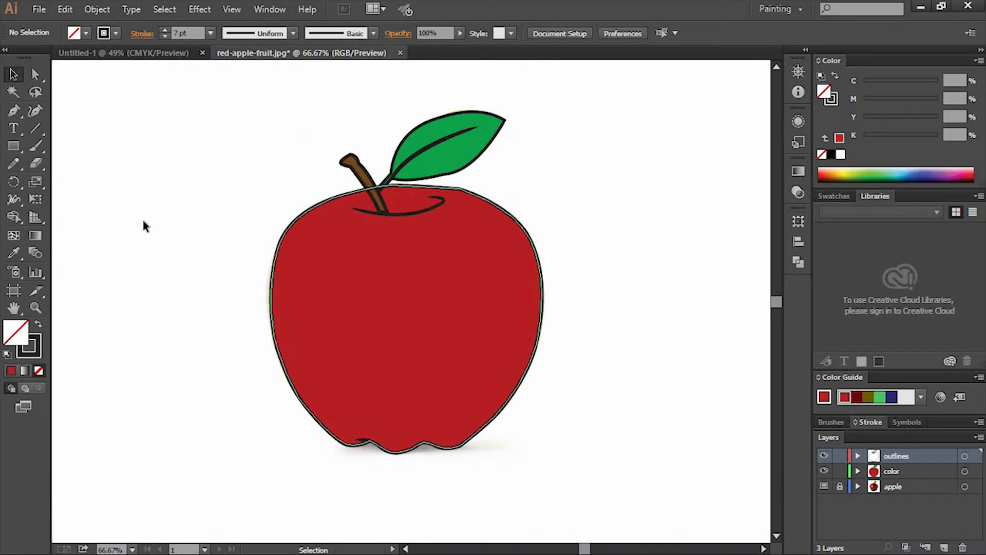
left_click(13, 112)
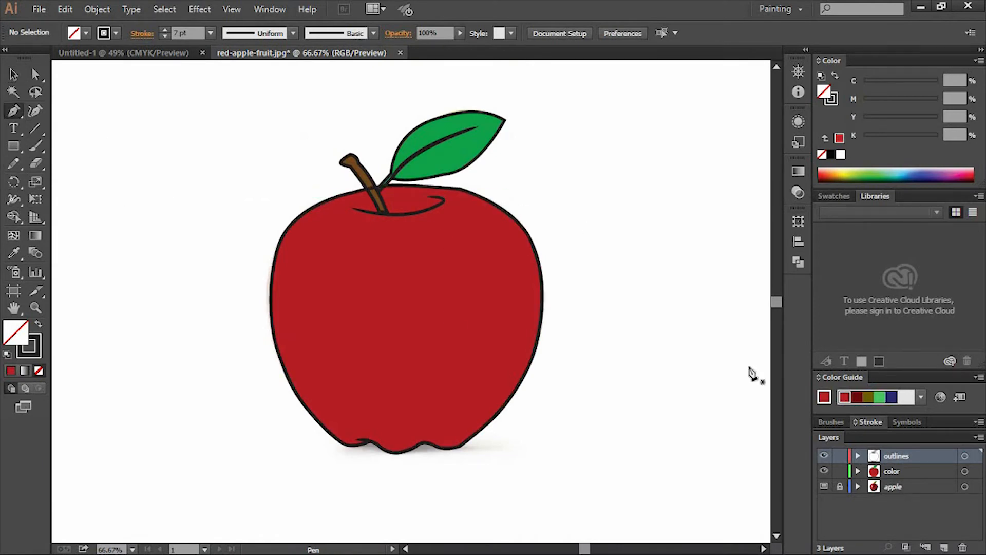
left_click_drag(295, 287, 291, 331)
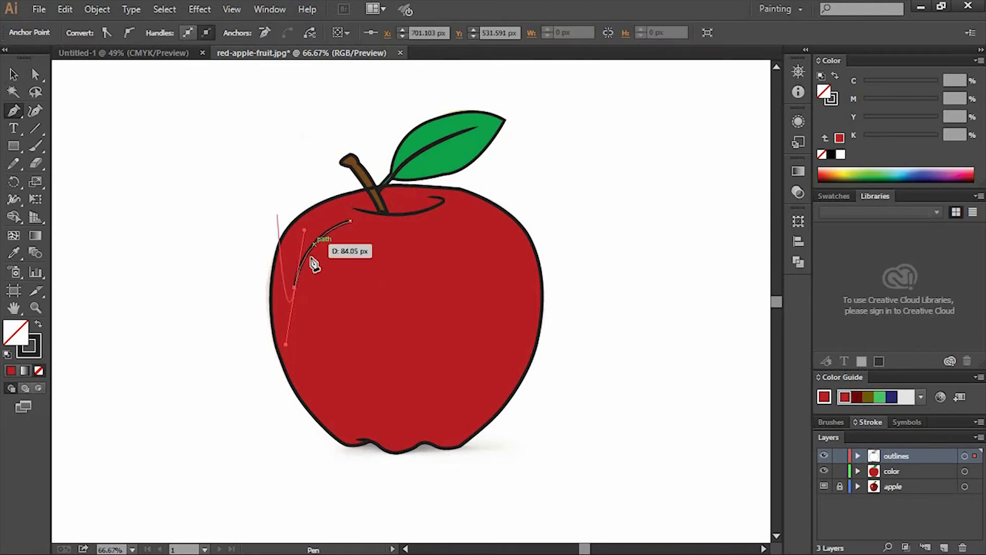
key("ctrl")
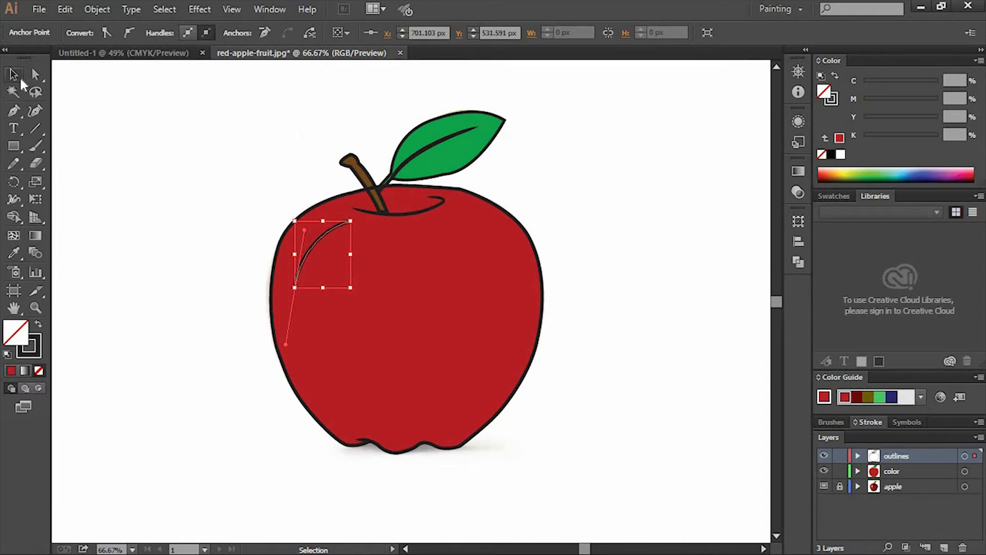
Widen the middle of the new curve to about 55 pt with the Width tool and taper its ends, forming a crescent.
key("shift+w")
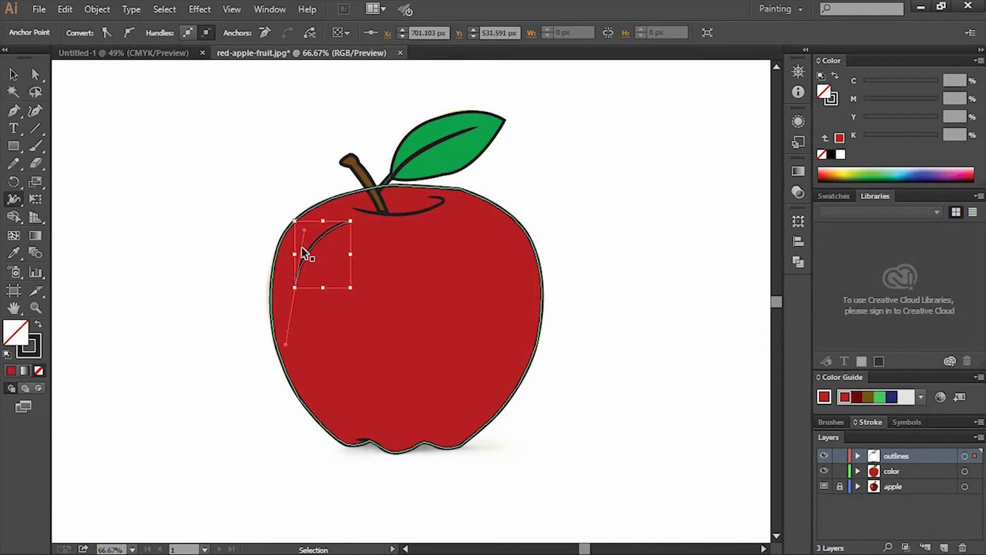
key("ctrl+plus")
key("ctrl+plus")
left_click_drag(187, 179, 213, 200)
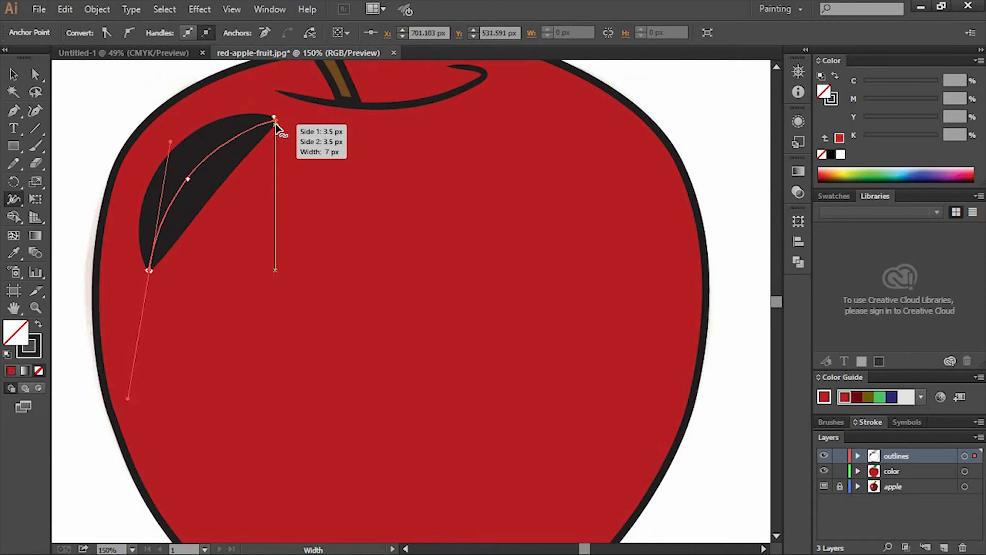
key("v")
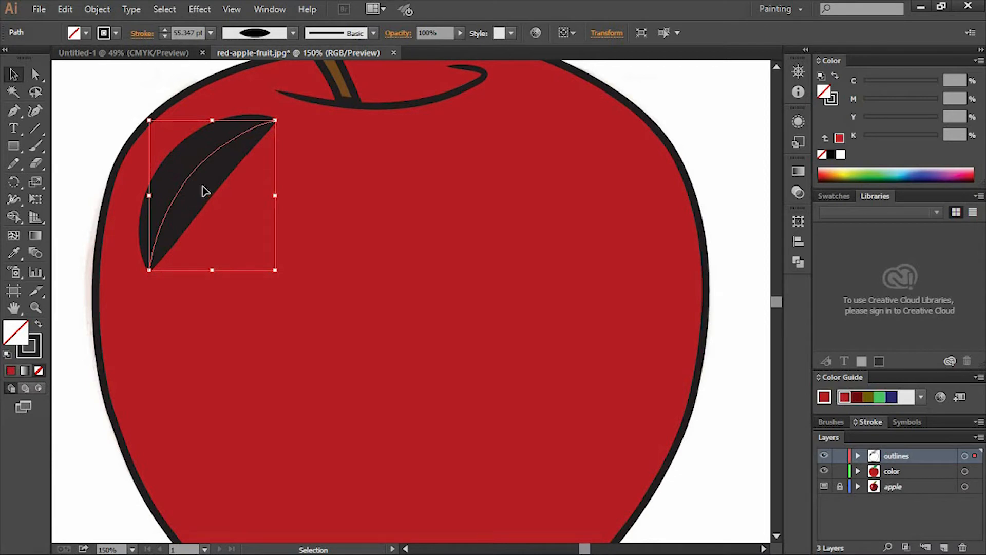
Convert the crescent's stroke into a filled shape with Outline Stroke.
left_click(95, 9)
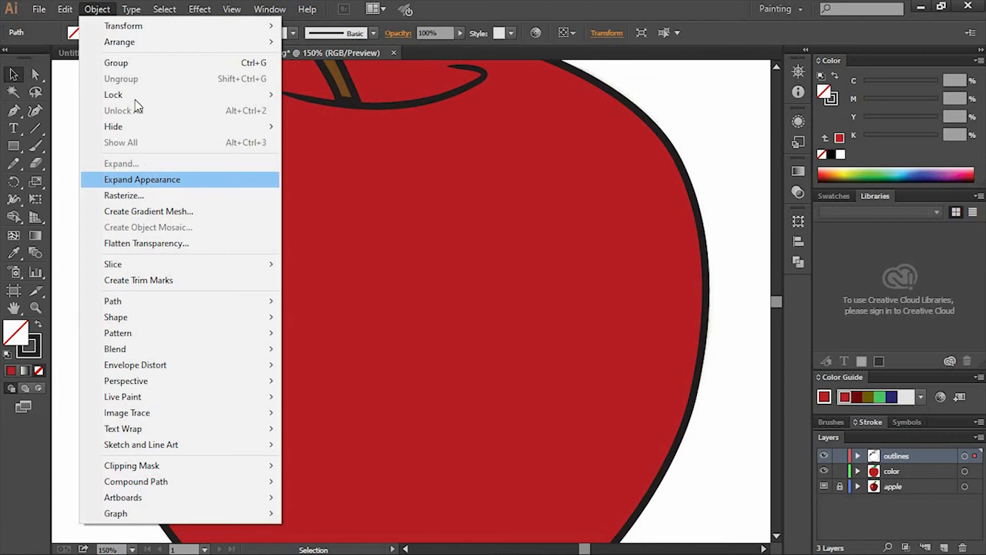
mouse_move(156, 322)
mouse_move(165, 303)
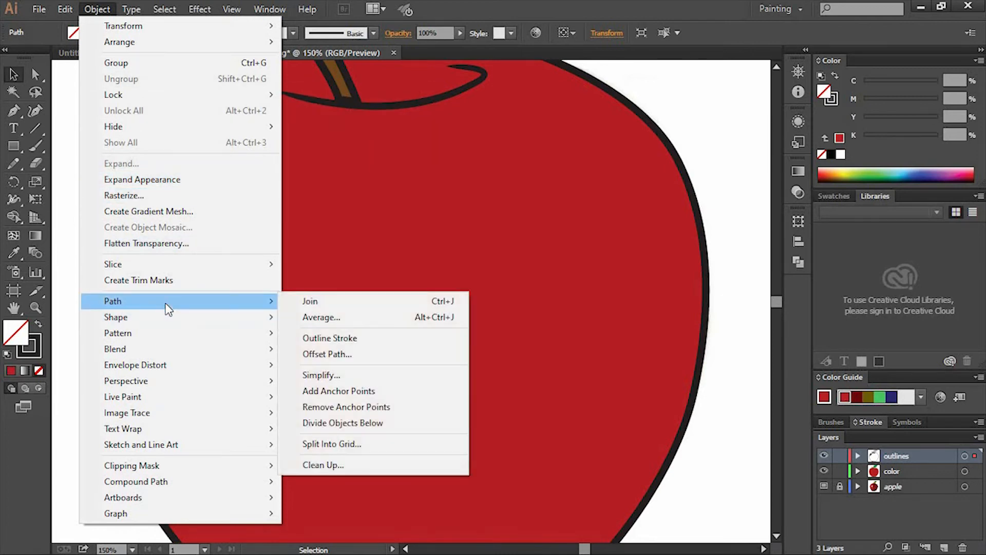
left_click(351, 340)
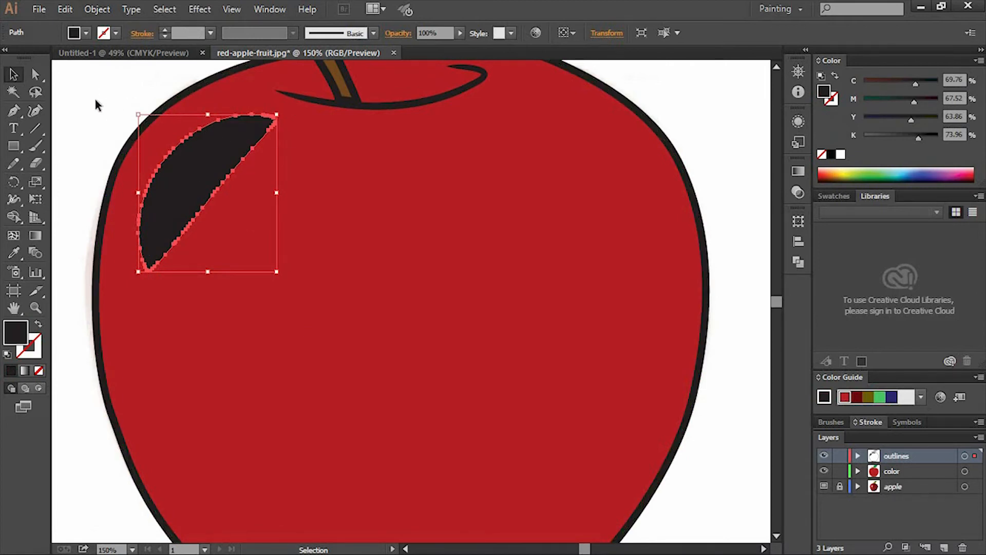
Recolor the crescent highlight white by sampling the white background and set its opacity to 50%.
key("ctrl+minus")
key("i")
left_click(660, 115)
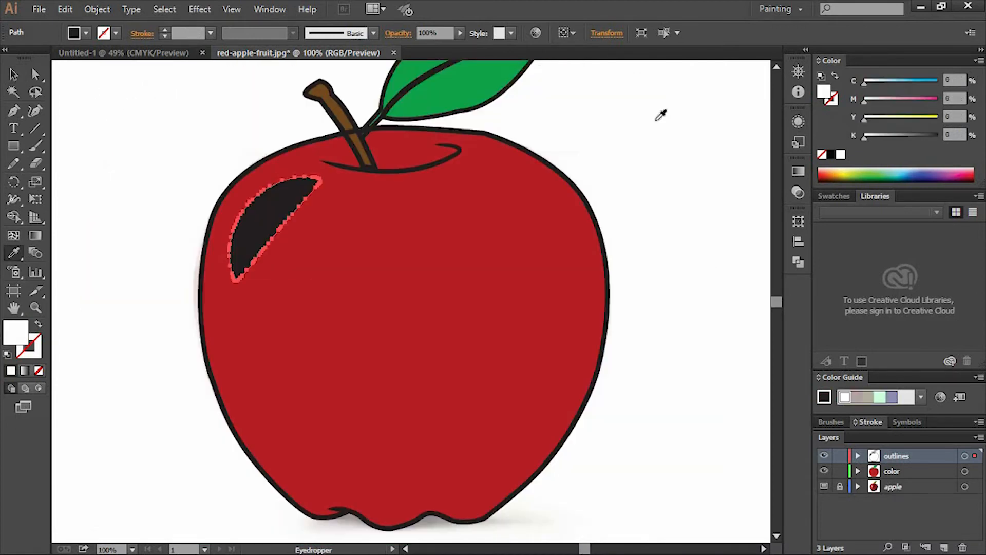
key("v")
left_click(434, 33)
type("50")
key("Return")
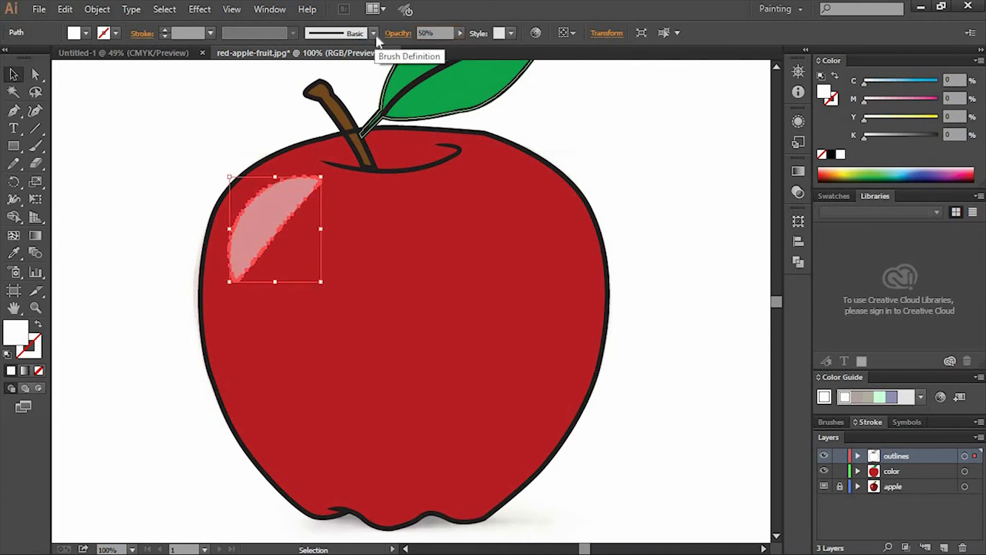
left_click(621, 155)
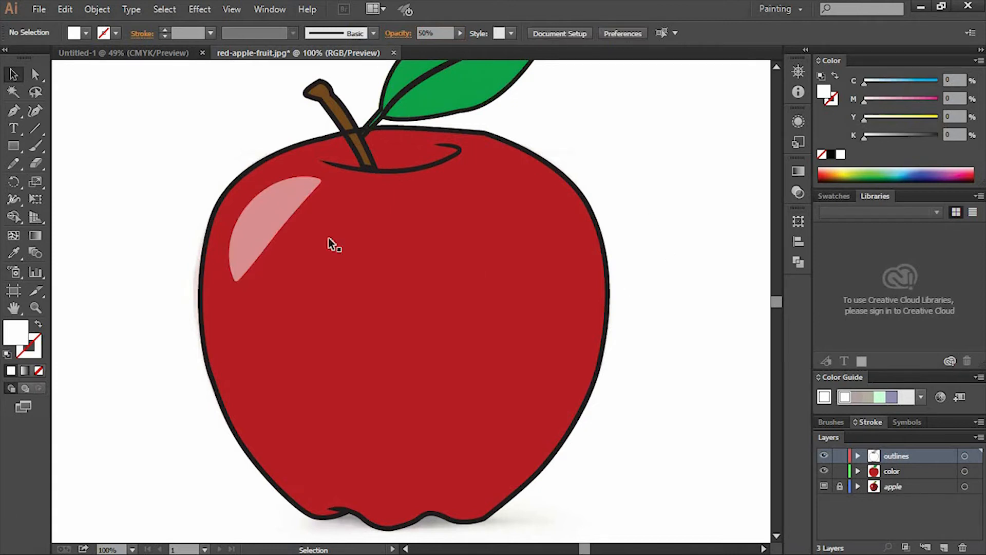
left_click(15, 110)
left_click(517, 125)
left_click_drag(490, 157, 558, 213)
key("ctrl+z")
key("ctrl+z")
Draw a closed Pen tool shape over the apple's right side, curving inside the right edge and extending beyond the outline.
left_click(599, 176)
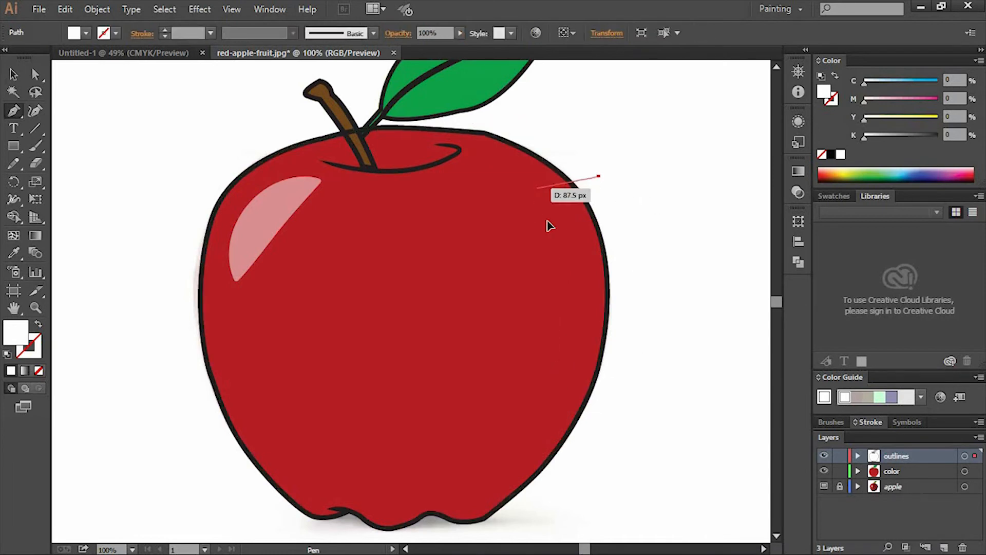
left_click_drag(523, 138, 550, 237)
left_click_drag(463, 485, 433, 500)
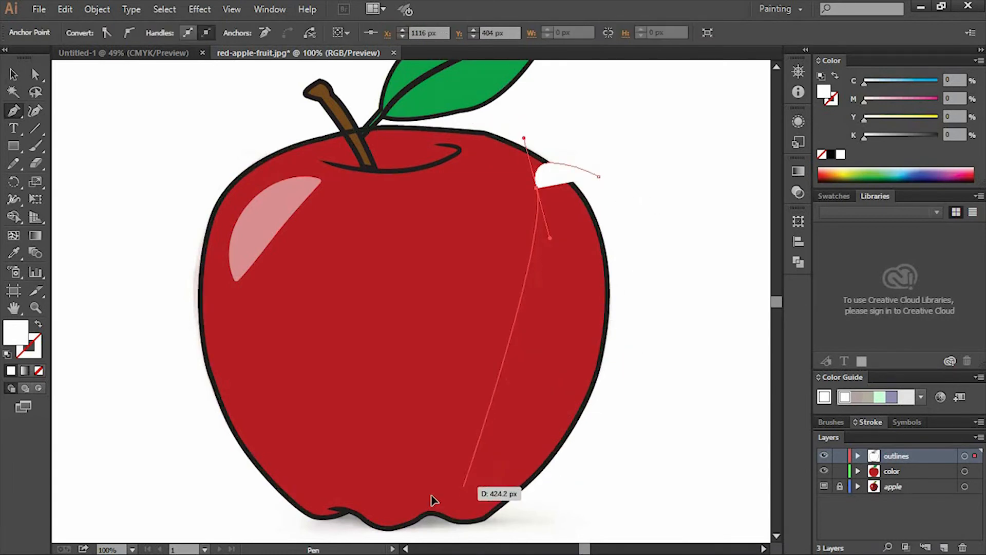
left_click(337, 532)
left_click(576, 531)
left_click(708, 349)
left_click(676, 222)
left_click(599, 177)
key("v")
left_click(613, 265)
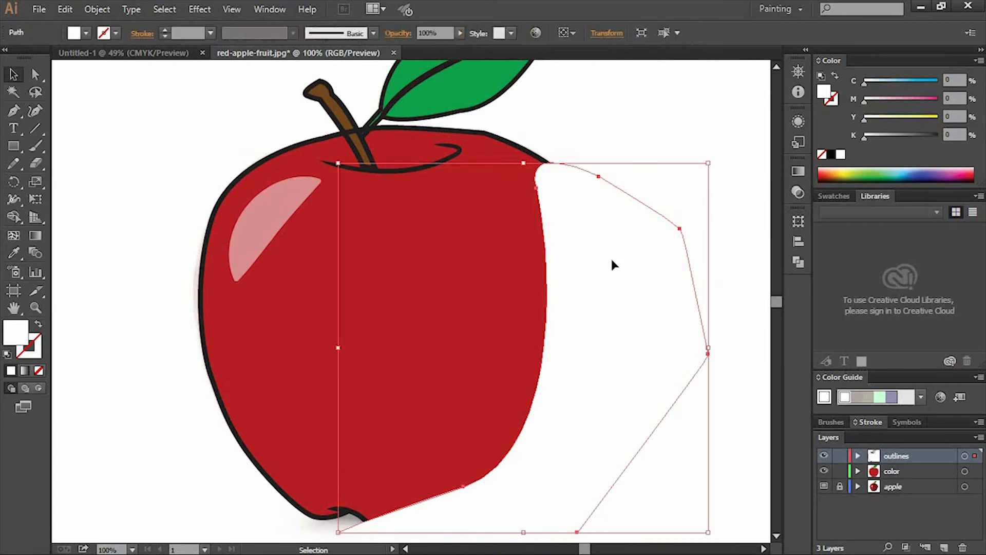
Fill the new shape with the apple's red and darken it to about C 25, M 100, Y 100, K 23.
key("i")
left_click(450, 273)
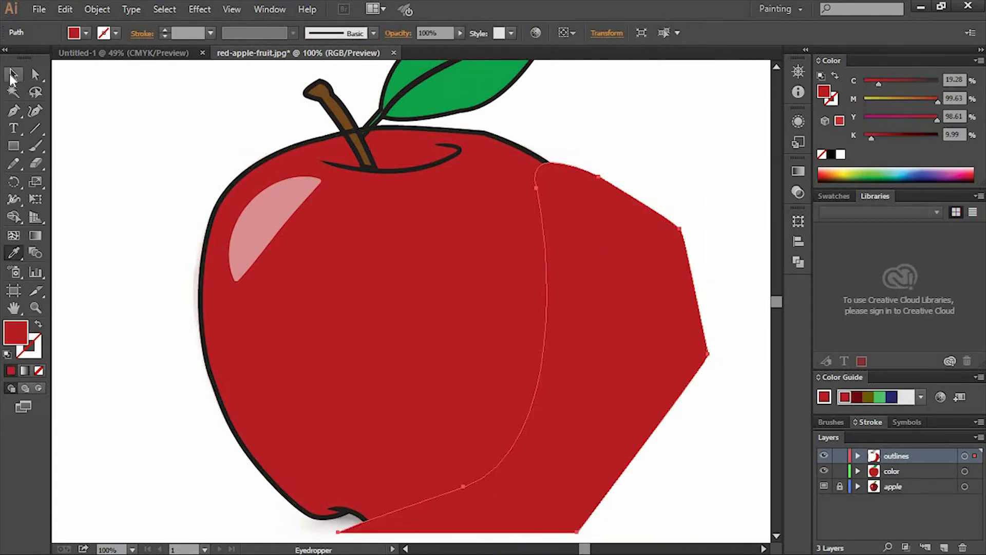
left_click(13, 76)
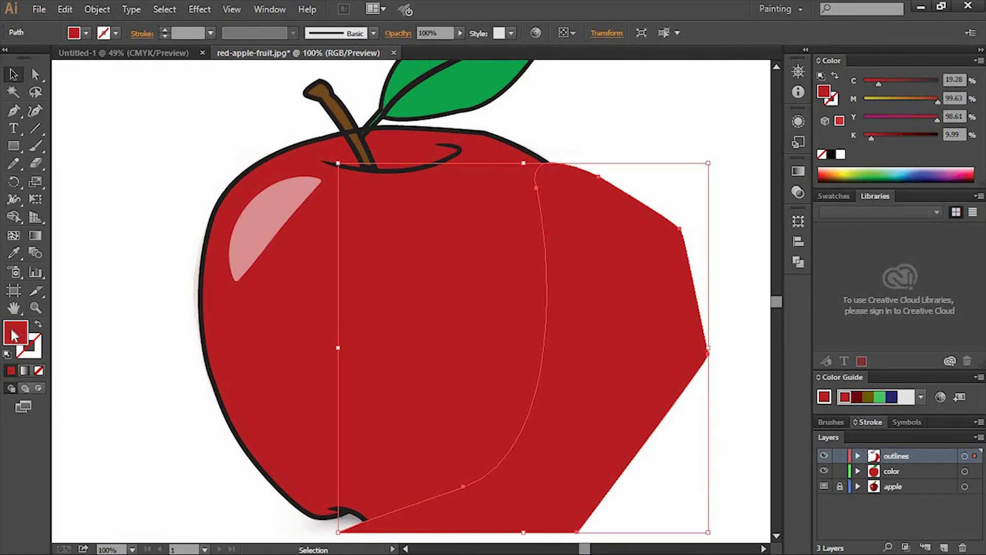
double_click(15, 332)
left_click_drag(268, 135, 286, 154)
left_click(457, 87)
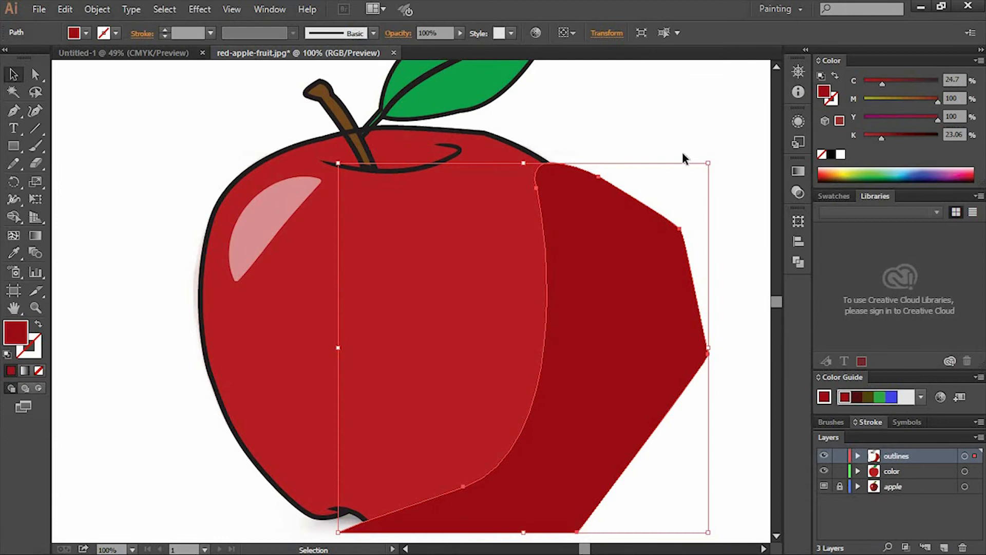
Split the dark red shape along the apple's contour with the Shape Builder and delete the part outside the apple.
left_click_drag(682, 153, 513, 262)
key("shift+m")
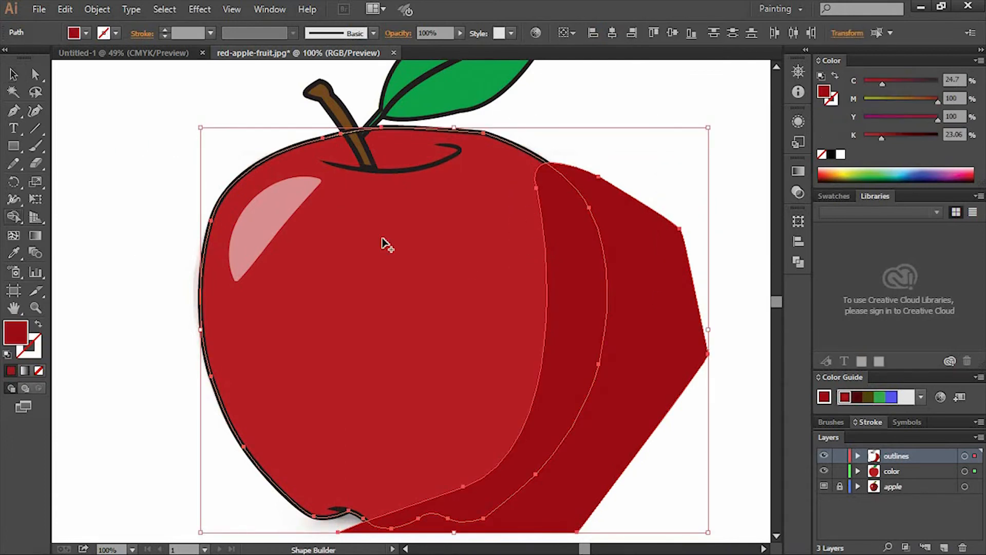
left_click(687, 327)
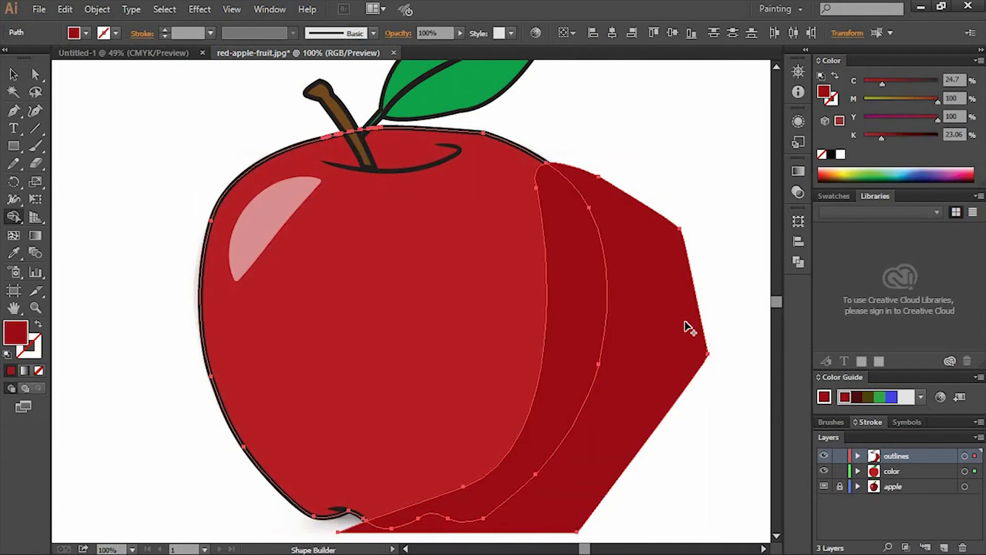
key("v")
left_click(744, 258)
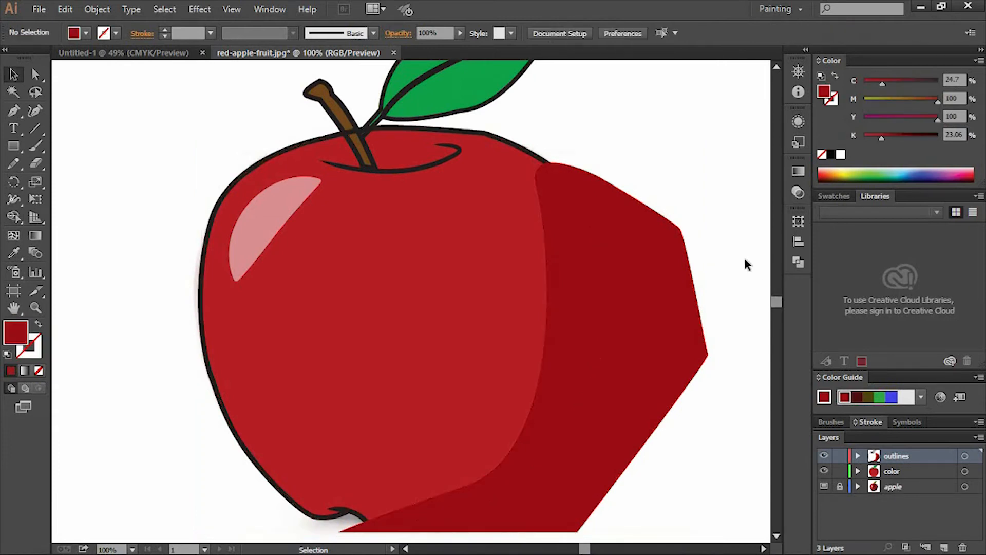
left_click(647, 319)
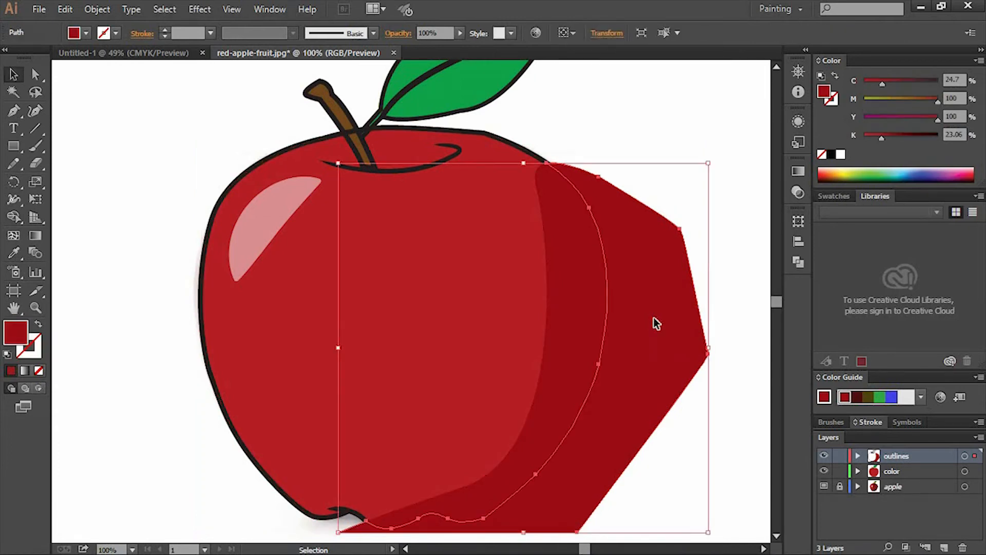
key("Delete")
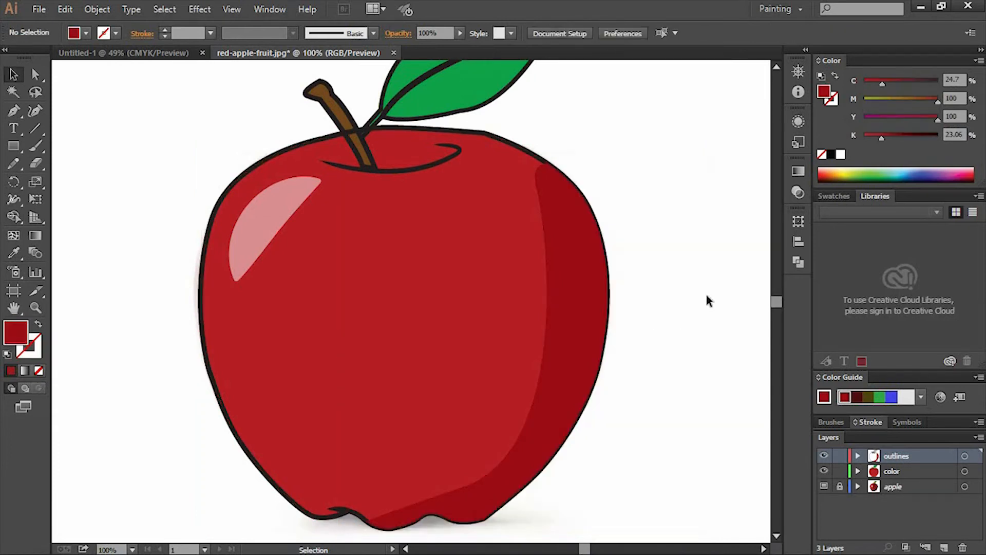
Set the opacity of the dark red shading on the apple's right side to 50%.
left_click(591, 286)
left_click(434, 33)
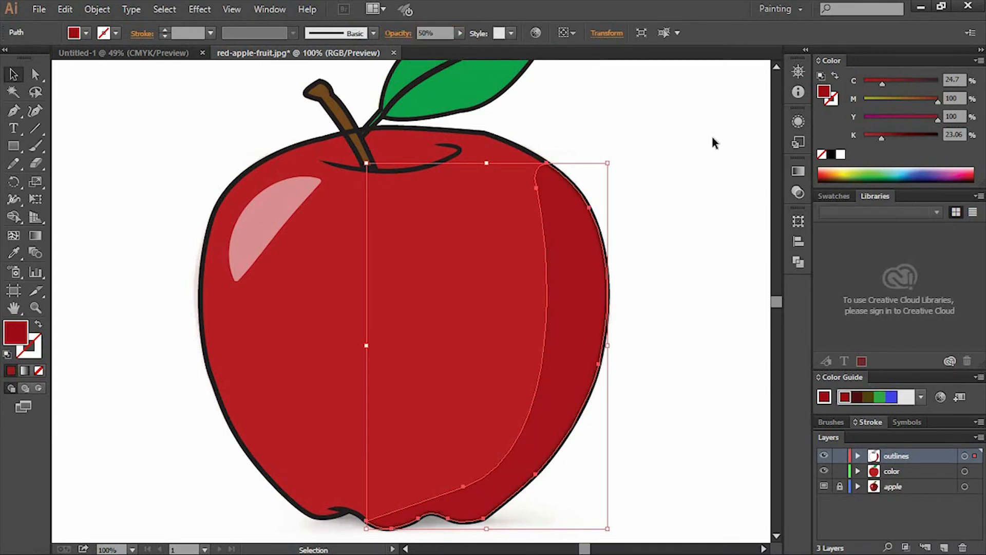
left_click(741, 339)
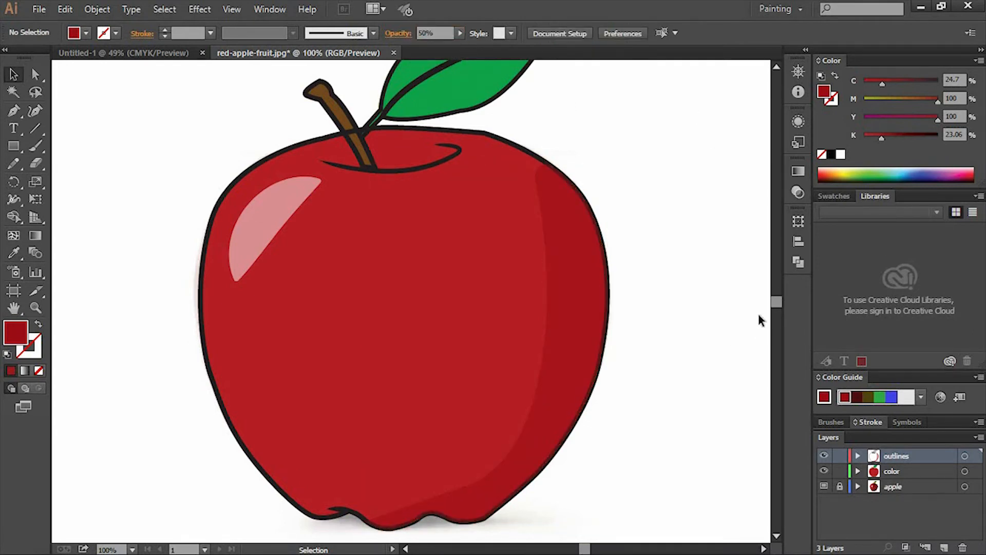
Reshape the shading's inner edge with Direct Selection handles into a smoother curve closer to the apple's right contour.
left_click(563, 391)
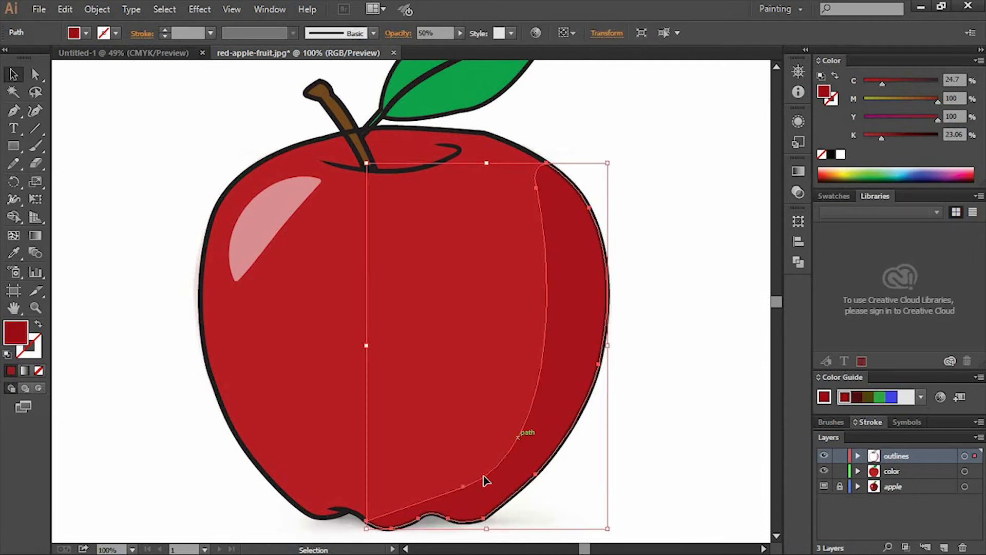
key("a")
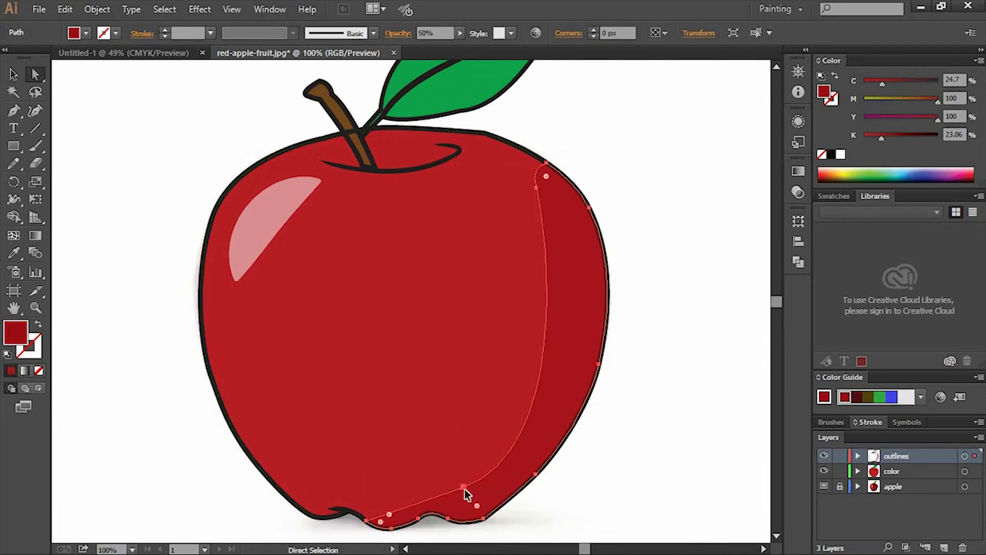
left_click(463, 487)
left_click_drag(568, 450, 563, 414)
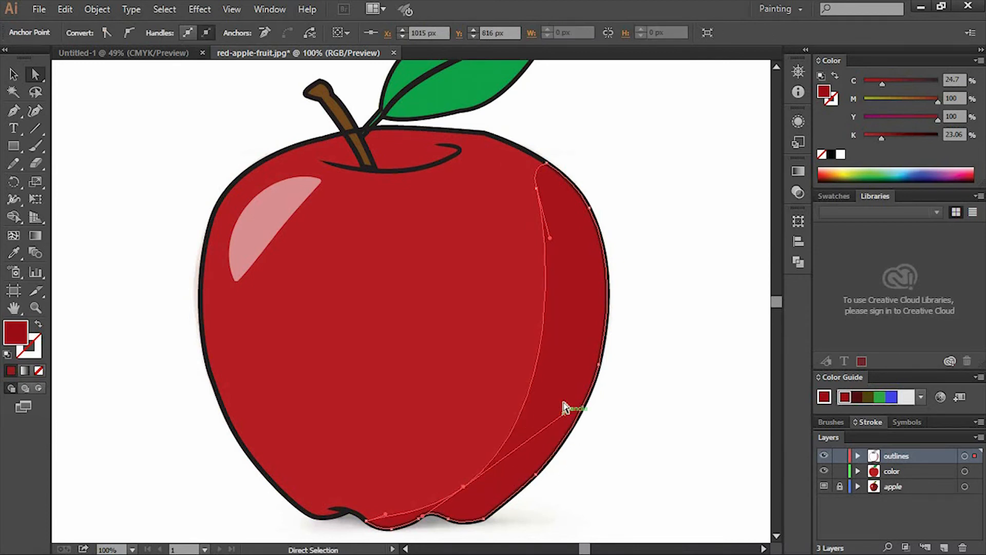
mouse_move(554, 235)
left_mouse_down()
mouse_move(539, 293)
mouse_move(574, 315)
left_mouse_up()
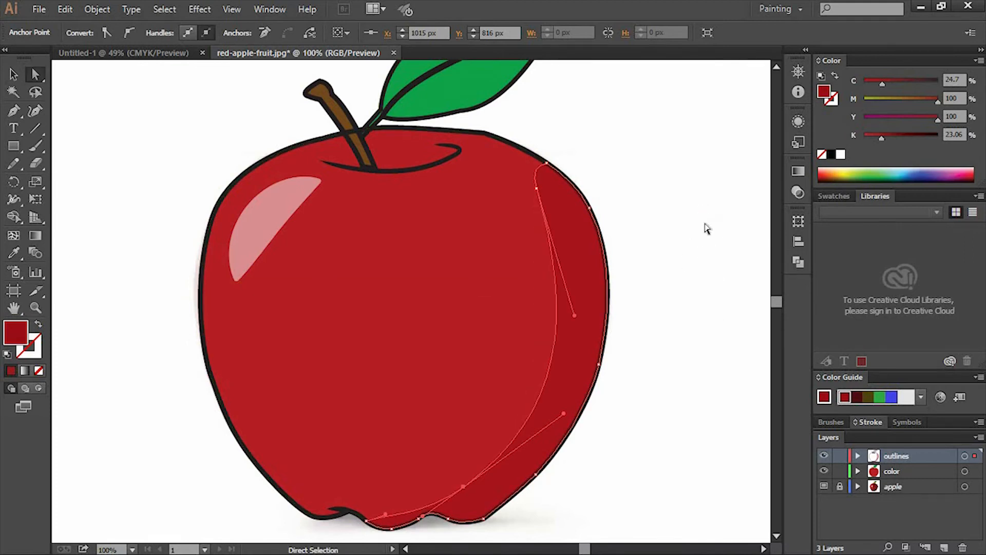
left_click(720, 180)
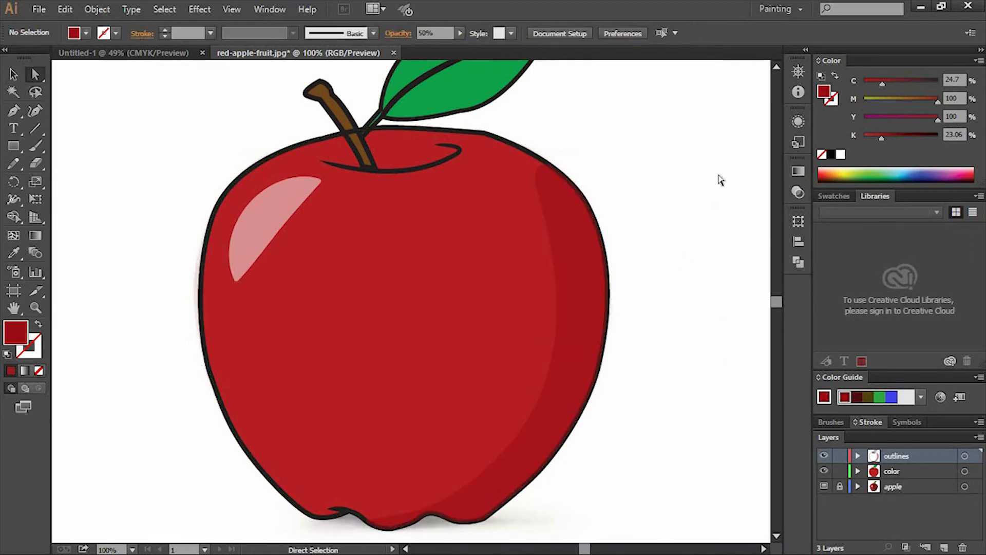
left_click(540, 194)
mouse_move(575, 315)
left_mouse_down()
mouse_move(561, 330)
mouse_move(578, 328)
left_mouse_up()
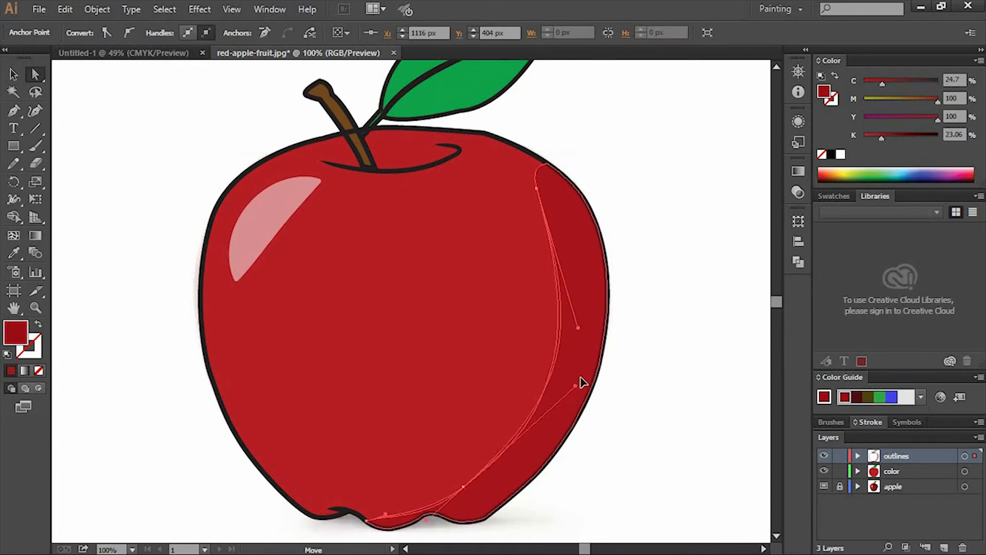
left_click(670, 253)
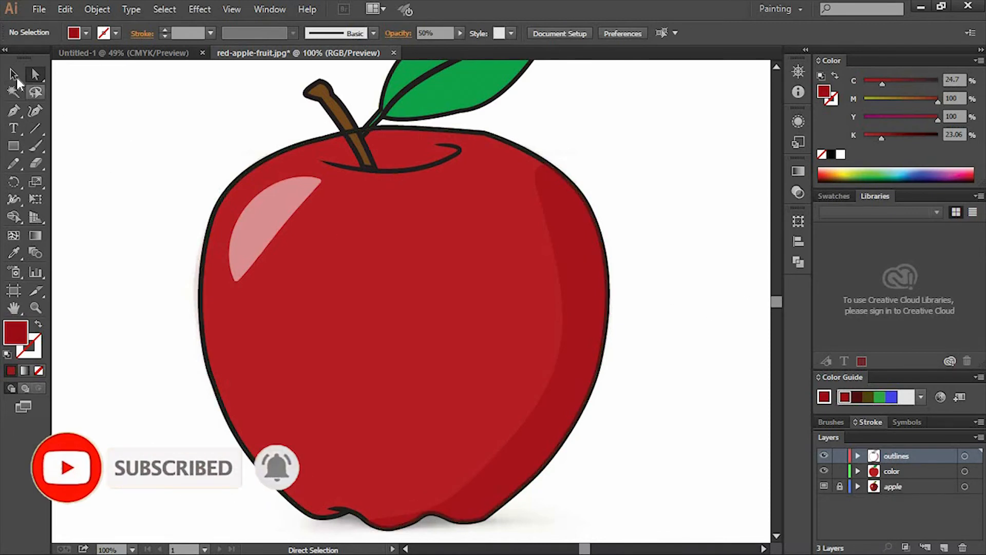
Duplicate the crescent highlight, then rotate and place the copy along the apple's lower-right edge inside the shading.
left_click(16, 78)
left_click(284, 231)
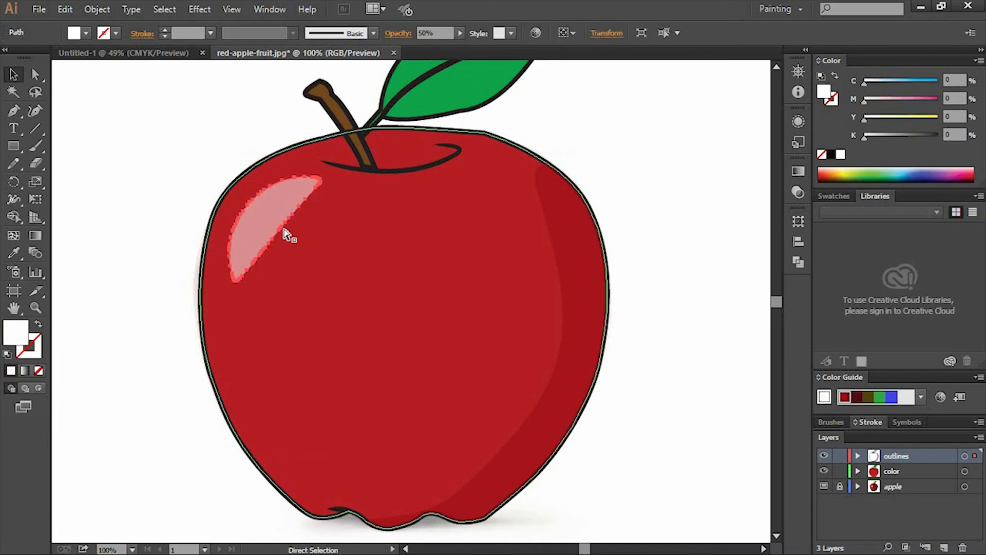
left_click_drag(293, 233, 429, 306)
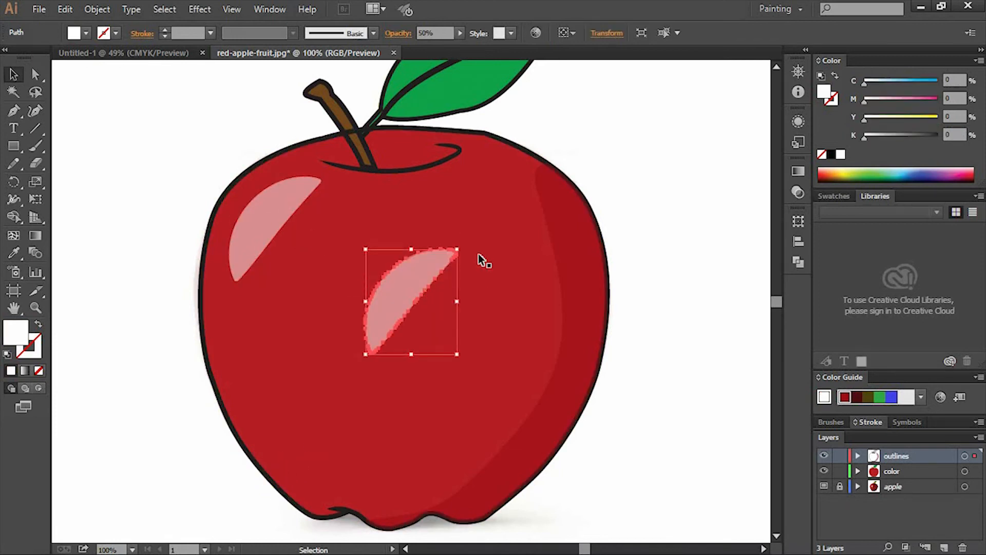
left_click_drag(462, 246, 401, 358)
left_click_drag(464, 347, 575, 382)
left_click(594, 307)
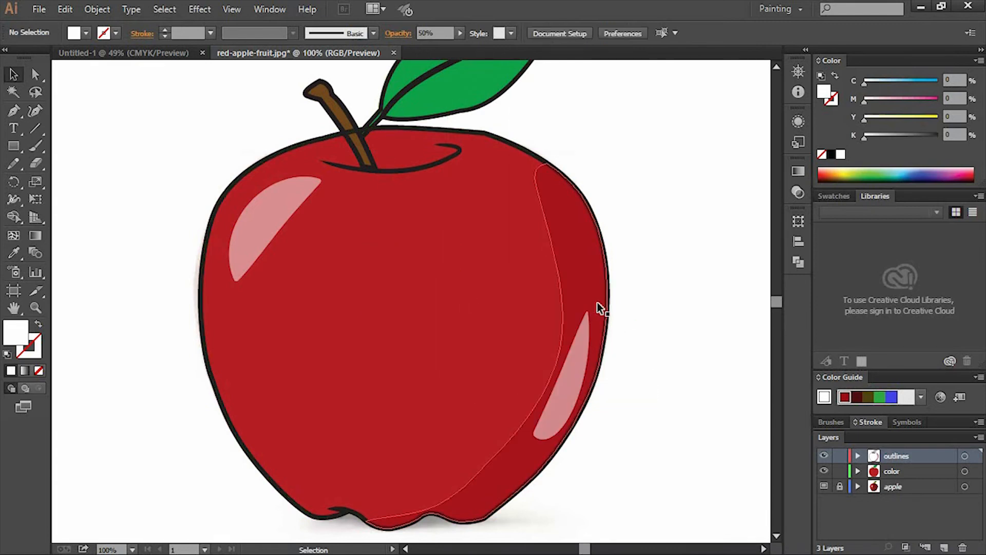
Recolor the copied crescent with the shading's red, darkened to about C 29, M 100, Y 99, K 39.
key("i")
left_click(593, 278)
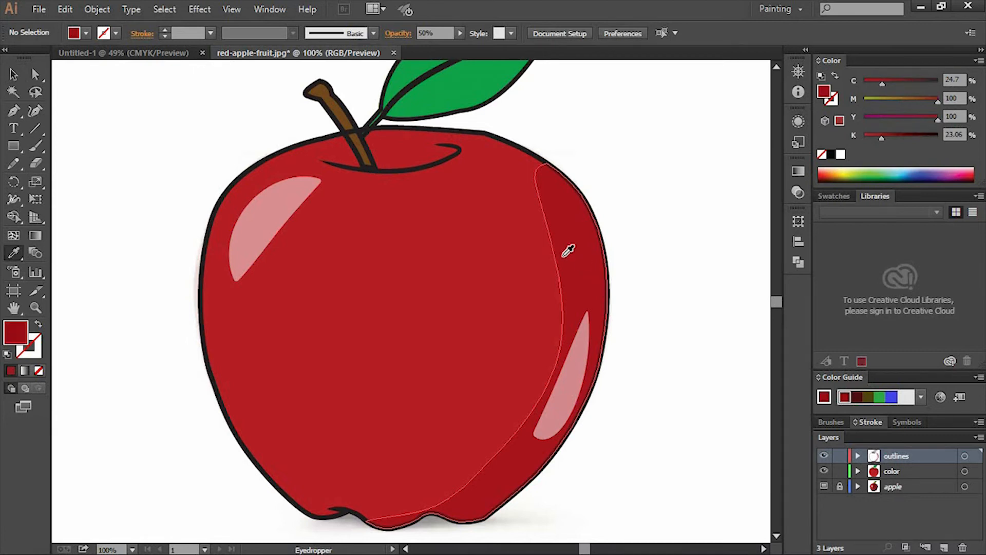
left_click(577, 391, "ctrl")
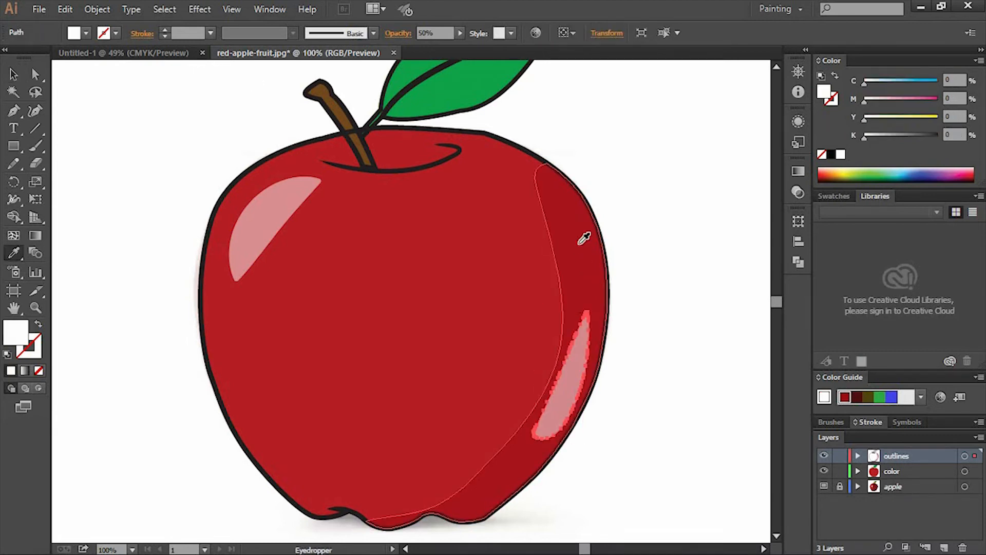
left_click(593, 230)
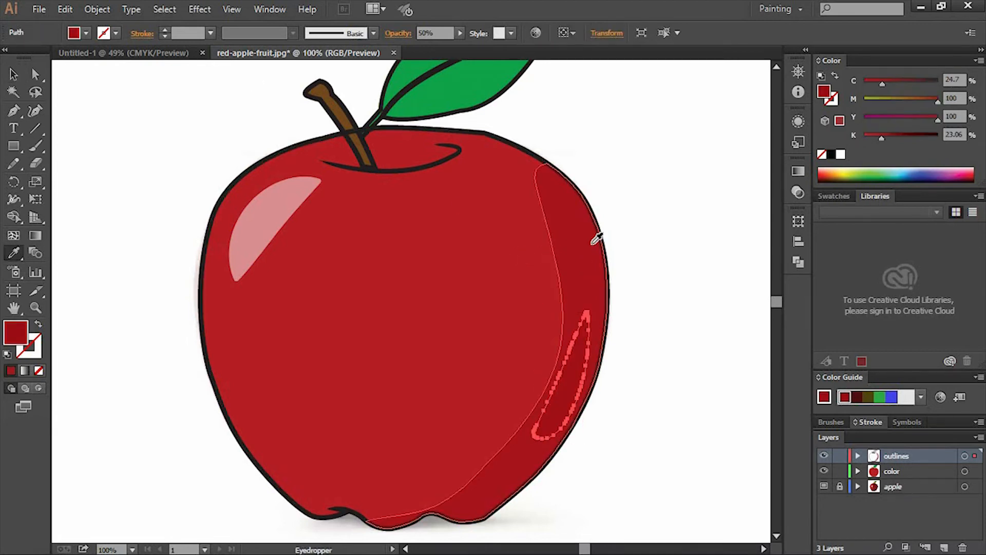
double_click(23, 334)
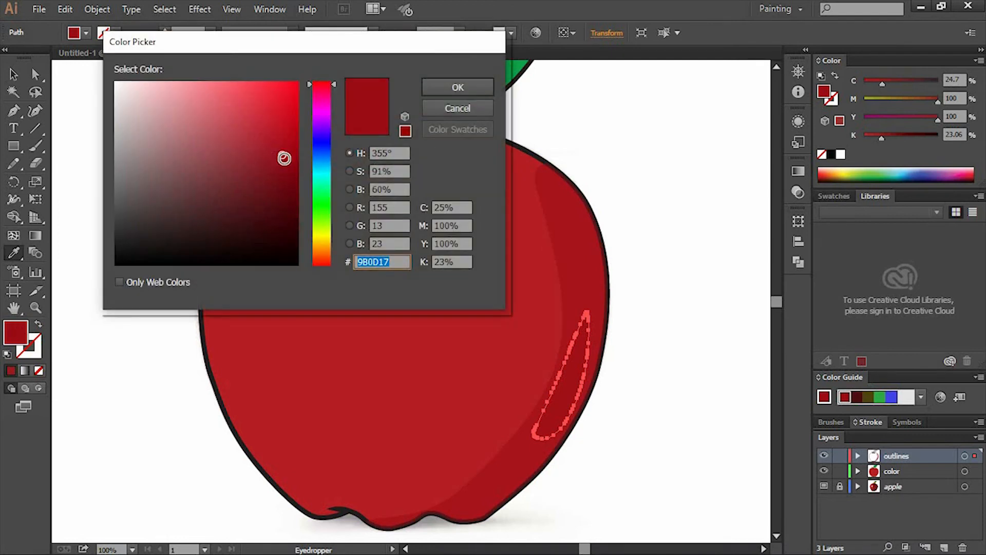
left_click_drag(284, 158, 293, 176)
left_click(457, 87)
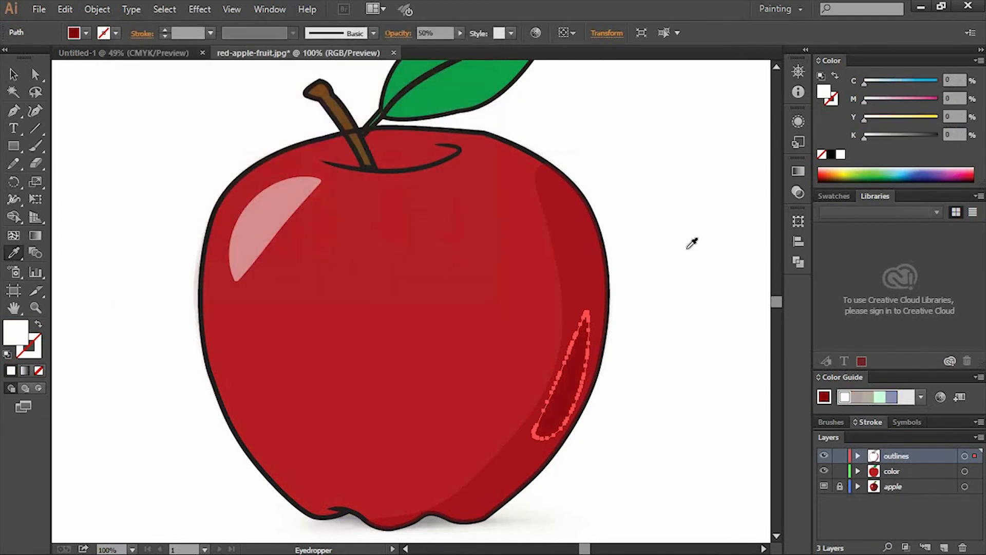
key("v")
left_click(750, 367)
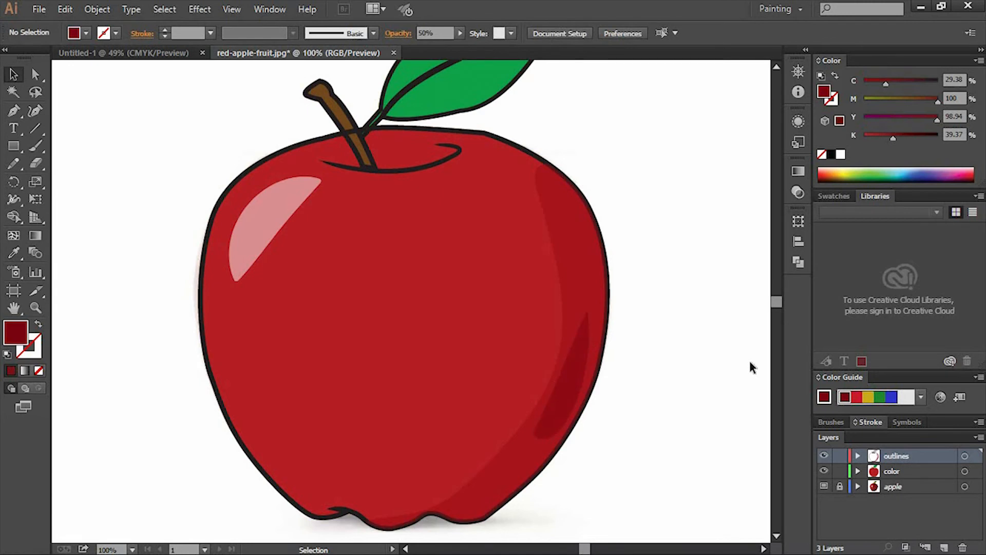
left_click(565, 400)
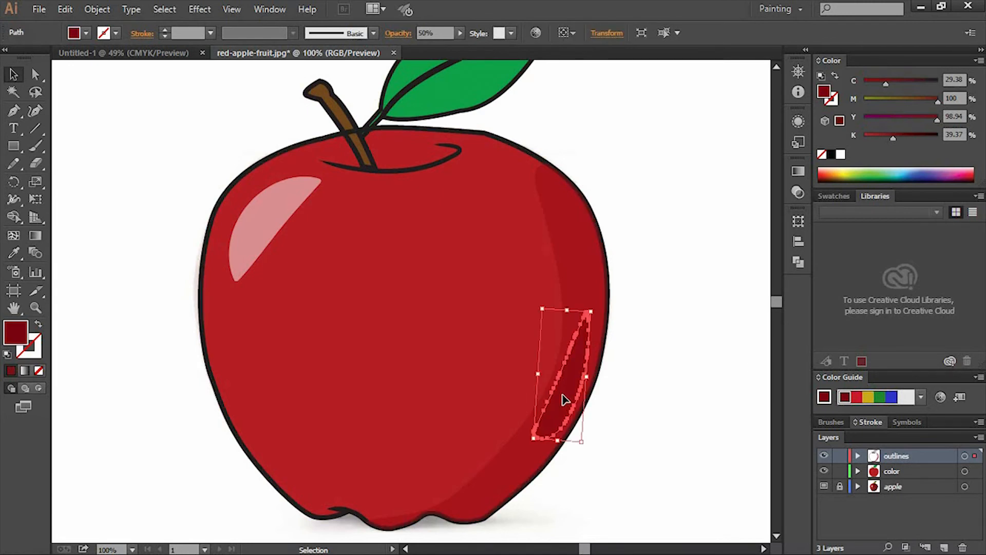
left_click(637, 173)
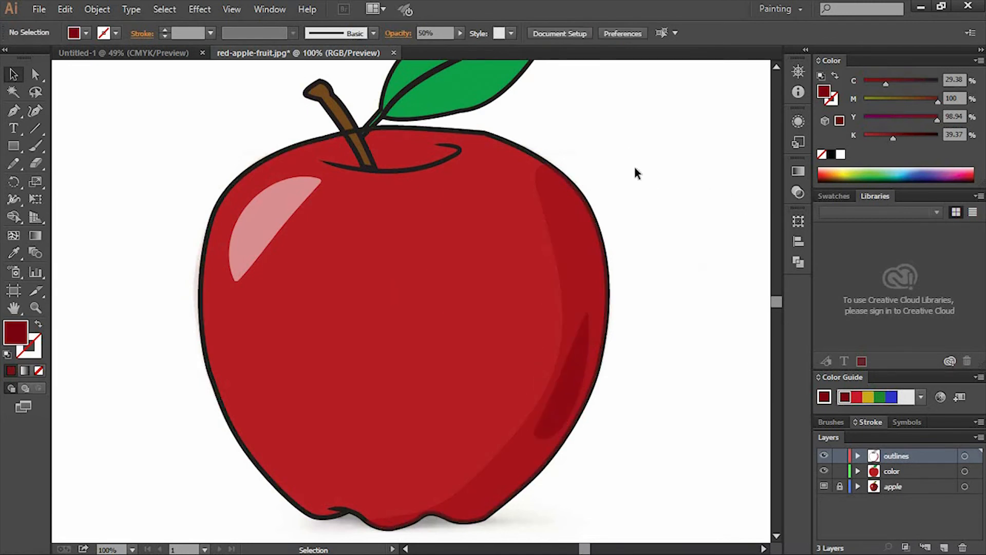
Draw a closed dark red shading shape inside the stem hollow, following the hollow's curved outline with the Pen tool.
left_click(14, 111)
scroll(621, 286, "down", 5)
scroll(621, 286, "up", 7)
left_click(334, 252)
left_click_drag(445, 229, 451, 237)
left_click(333, 252)
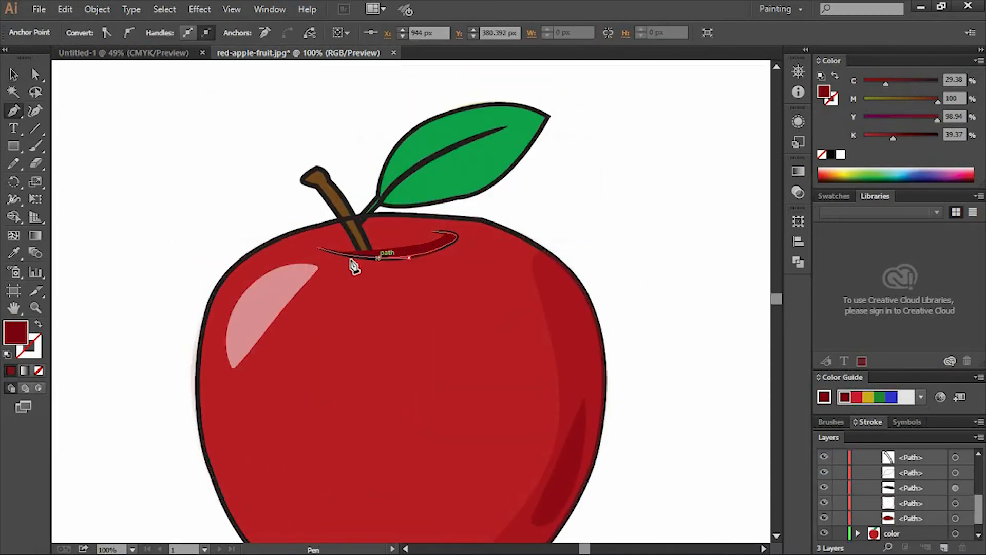
key("v")
left_click(458, 232)
left_click(666, 214)
Draw a second, wider shading shape across the stem hollow just above the dark red one.
key("p")
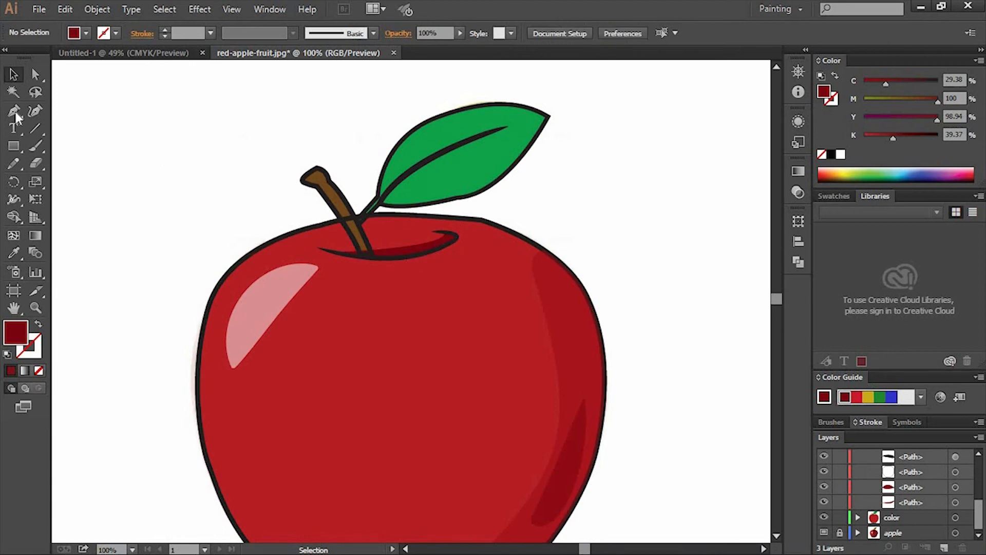
key("ctrl+plus")
left_click(281, 217)
left_click_drag(480, 199, 479, 210)
left_click(280, 217)
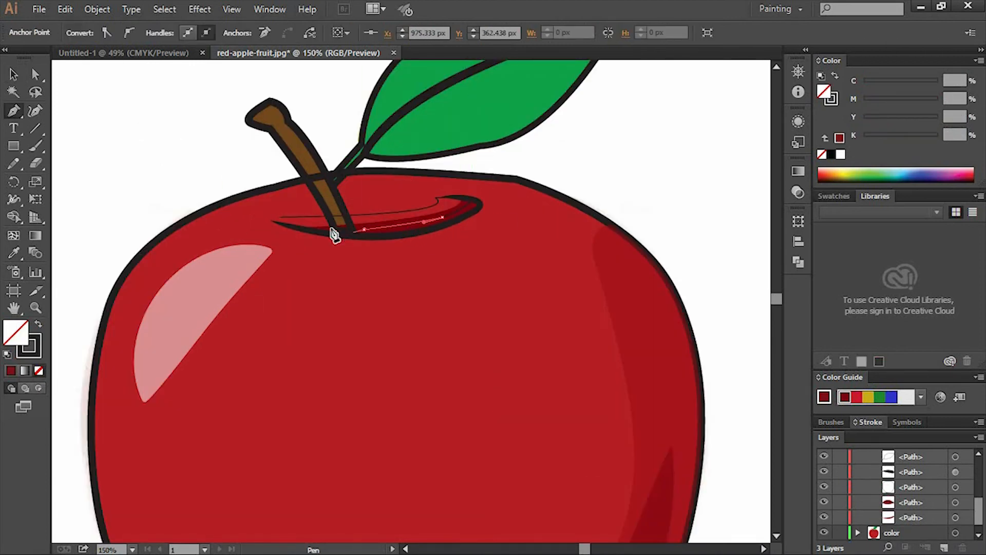
key("v")
left_click(638, 346)
Reorder the paths so the new shading lies beneath the hollow's outline and the stem stands in front of the apple's outline.
left_click_drag(909, 485, 906, 496)
scroll(297, 132, "up", 3)
left_click(440, 176)
left_click(700, 220)
Draw a closed highlight shape on the leaf's upper half, curving along the central vein to its tip.
key("p")
left_click_drag(368, 226, 390, 206)
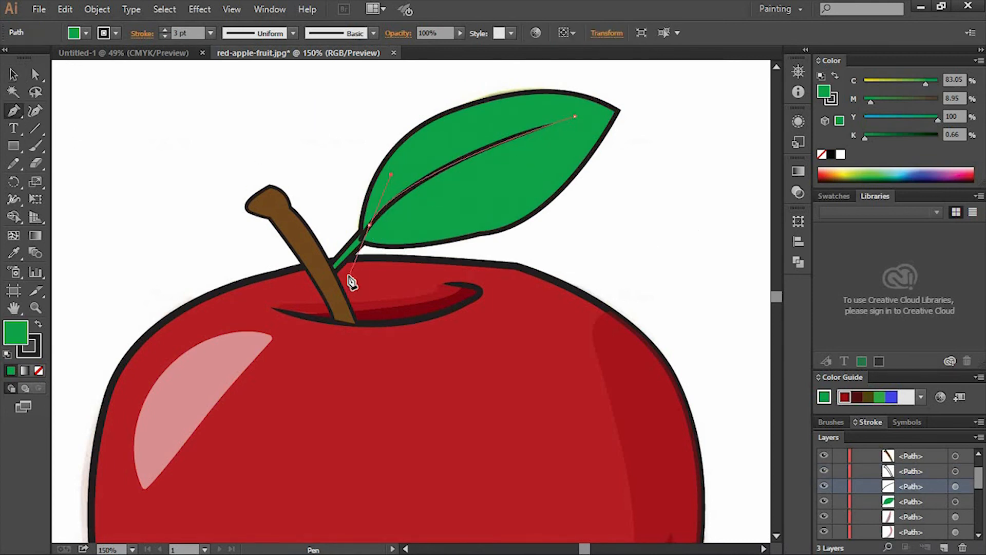
left_click_drag(575, 116, 754, 104)
left_click(368, 226)
scroll(754, 104, "right", 5)
key("v")
Copy the apple highlight's 50% white fill onto the leaf shape with the Eyedropper and place it beneath the vein.
key("i")
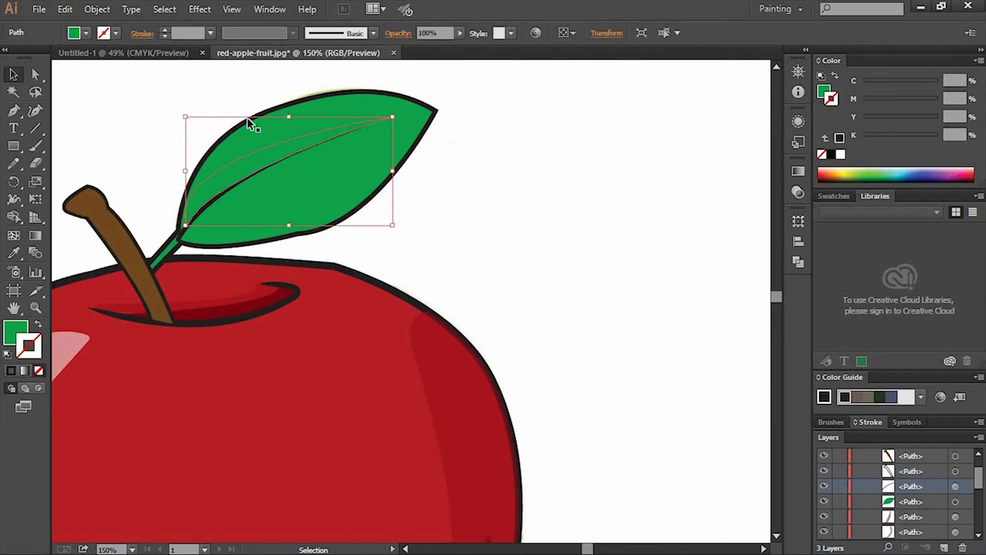
left_click(72, 349)
key("v")
key("ctrl+shift+a")
left_click(273, 176)
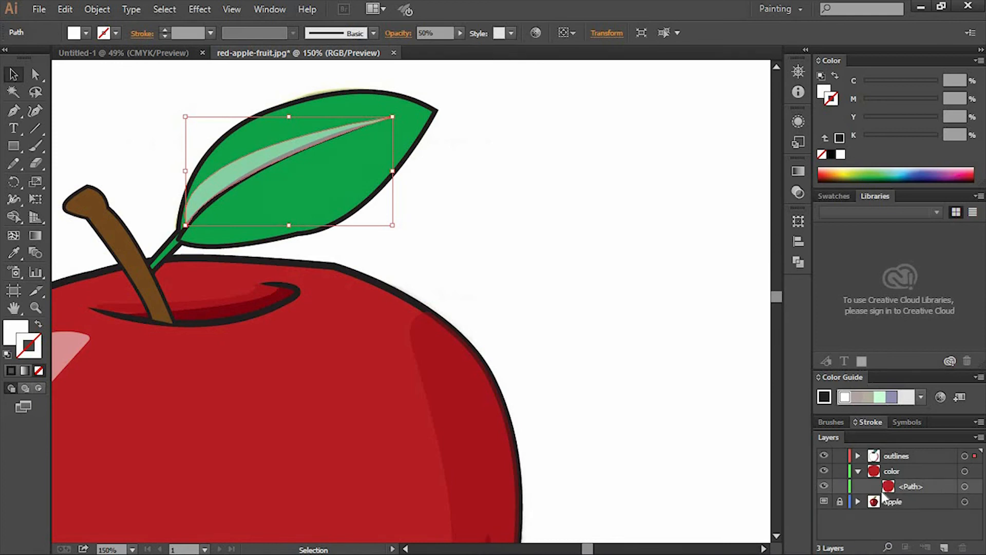
key("ctrl+shift+a")
Draw a shading shape along the leaf's lower edge and fill it with dark green #037732.
key("p")
left_click_drag(189, 240, 312, 267)
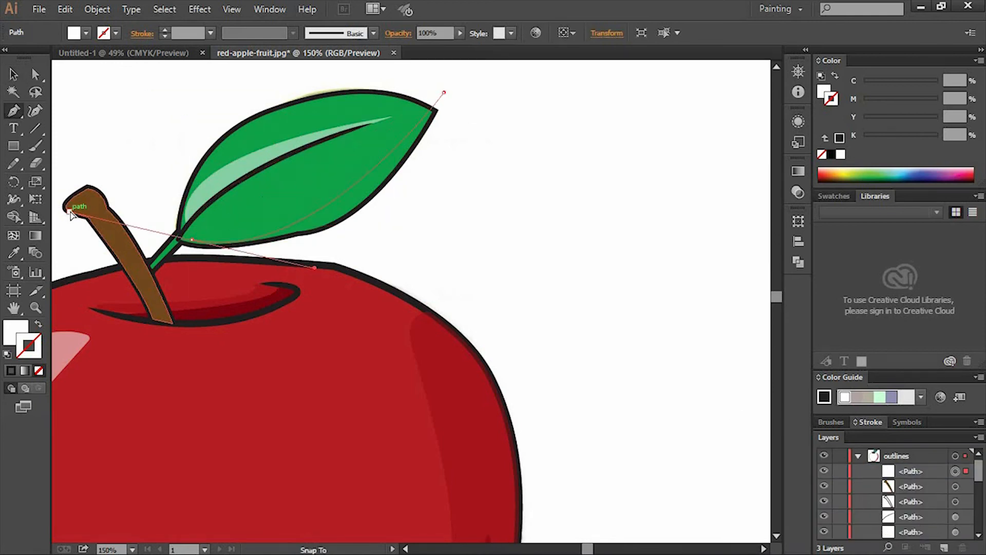
left_click_drag(442, 92, 440, 44)
left_click(822, 153)
double_click(824, 93)
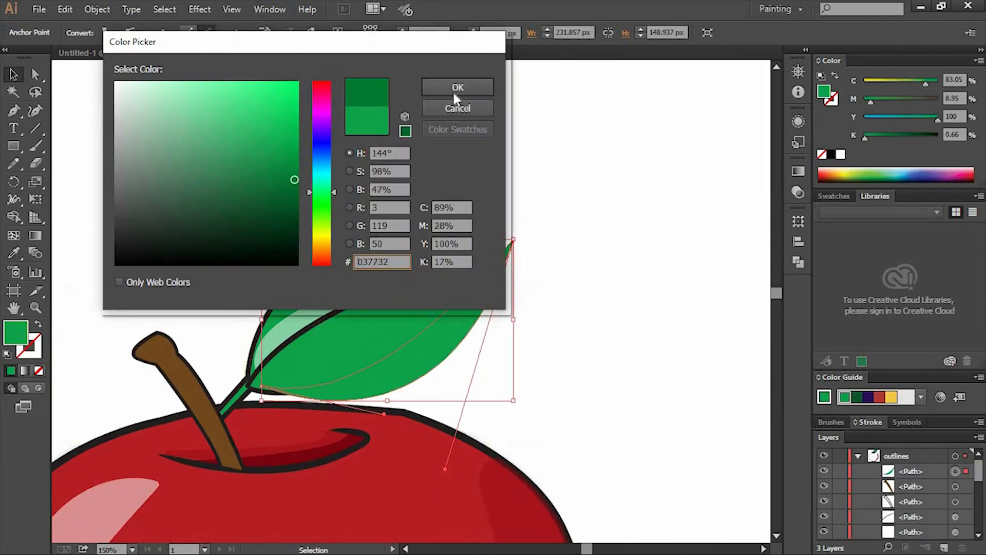
left_click(455, 83)
Fit the green shading inside the leaf's outline and move the dark red crescent lower along the apple's right edge.
key("shift+m")
left_click(366, 143)
left_click(398, 33)
left_click(687, 264)
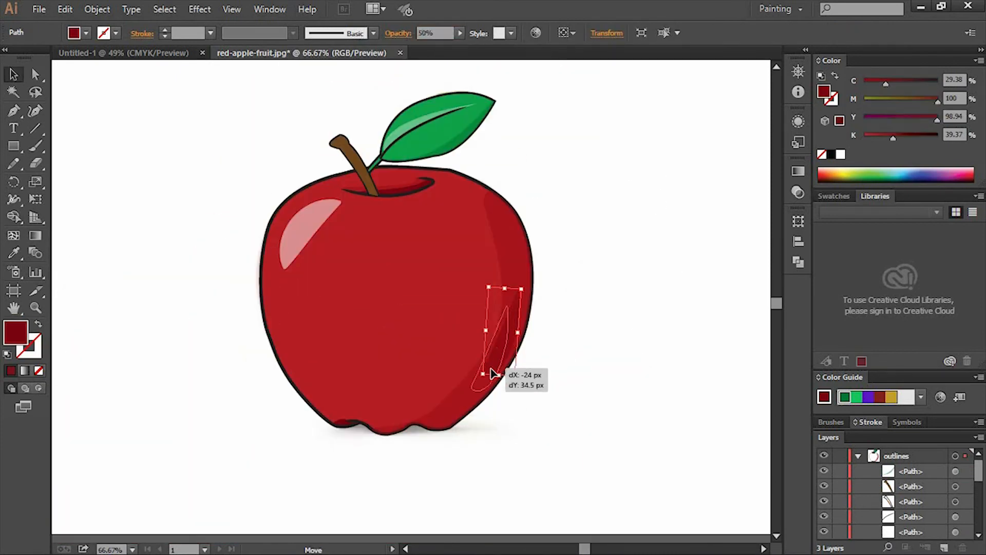
left_click(706, 305)
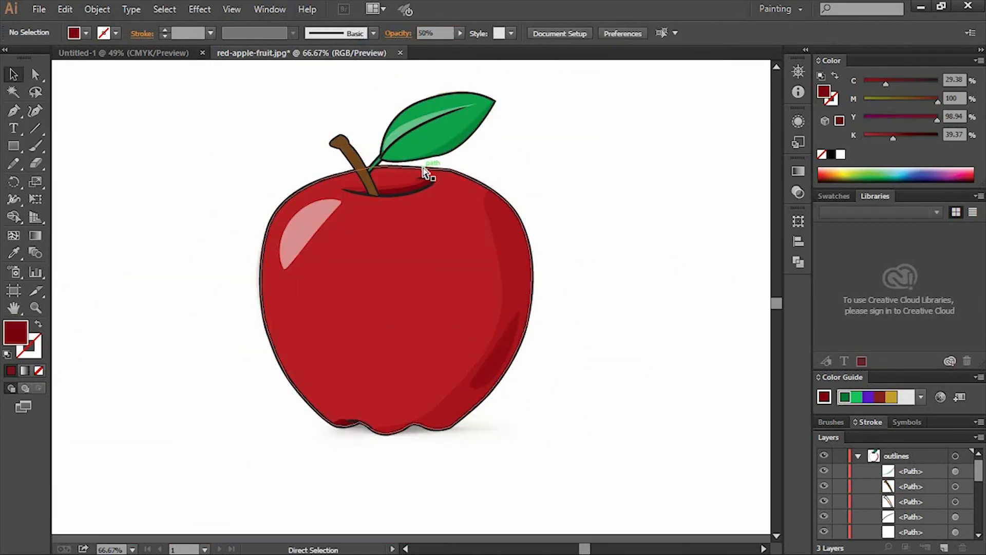
Draw a small ellipse on the stem's tip and fill it with light brown, about C 40, M 48, Y 63, K 12.
left_click(354, 167)
key("ctrl+plus")
key("ctrl+plus")
key("l")
left_click_drag(291, 255, 321, 272)
double_click(17, 334)
key("Return")
left_click(355, 195)
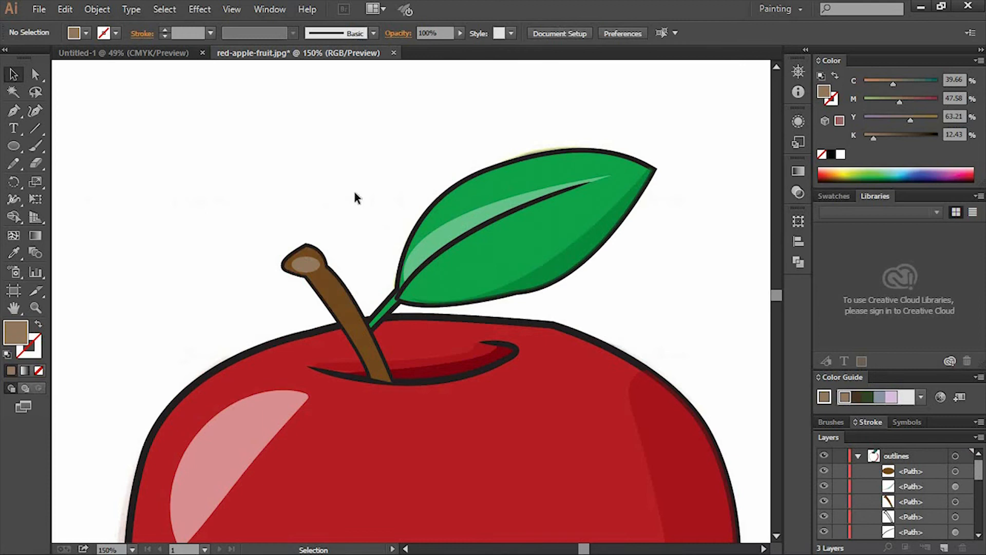
Add a darker brown shading shape along the stem's right side and set the stem tip ellipse's opacity to 50%.
key("p")
left_click(359, 399)
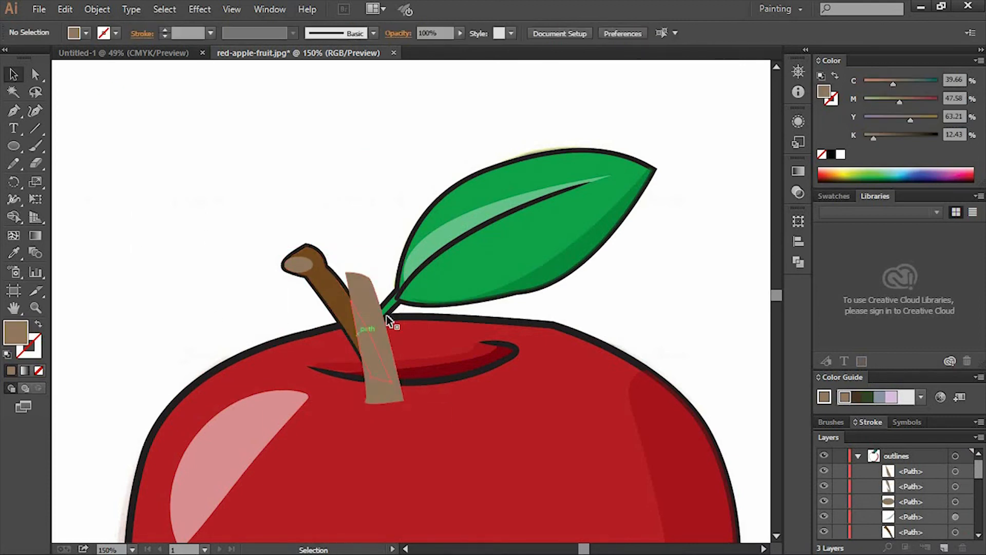
key("ctrl+minus")
type("50")
key("Return")
left_click(667, 209)
scroll(668, 209, "down", 3)
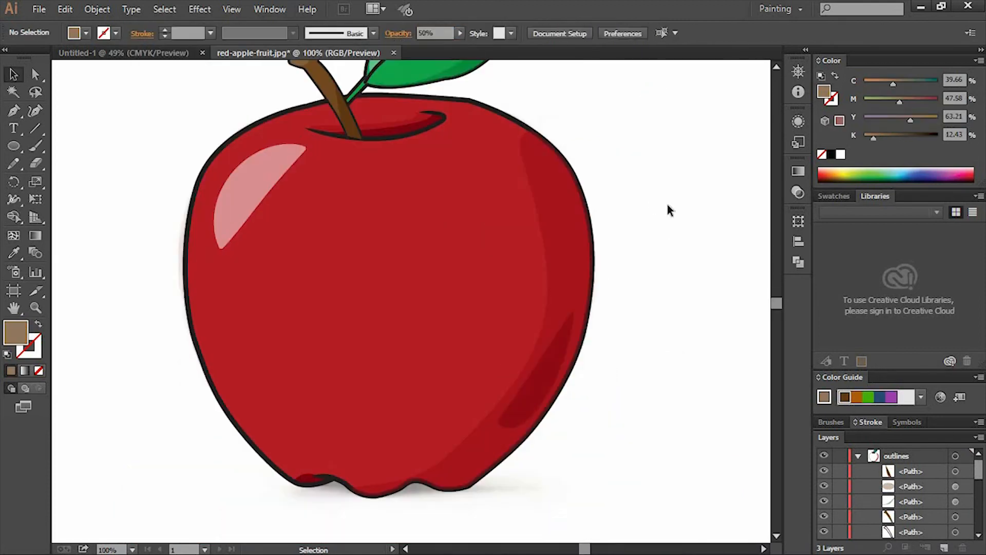
Draw a short curved accent line just outside the apple's upper-left edge with the Pen tool.
key("ctrl+minus")
left_click_drag(611, 235, 610, 251)
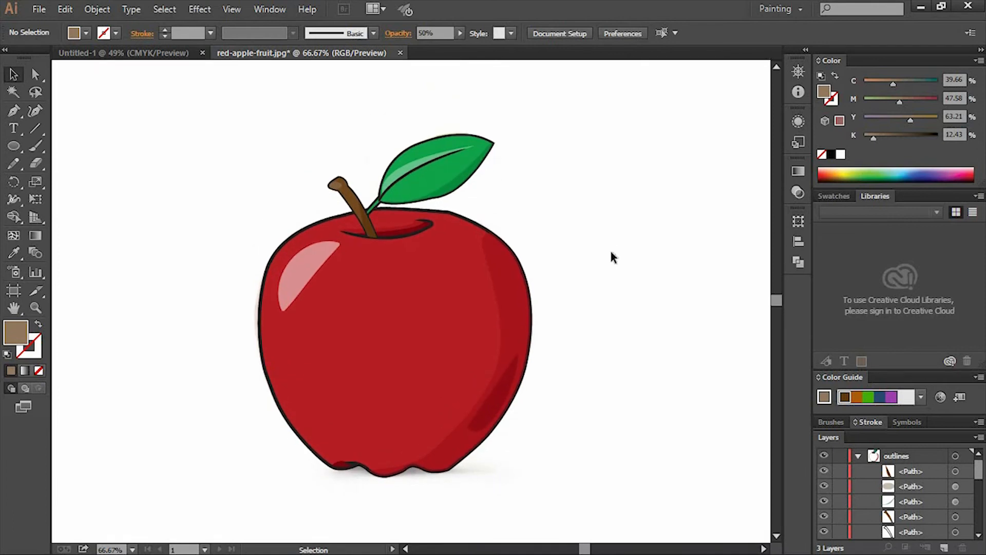
left_click(15, 112)
left_click(270, 240)
left_click_drag(250, 289, 253, 308)
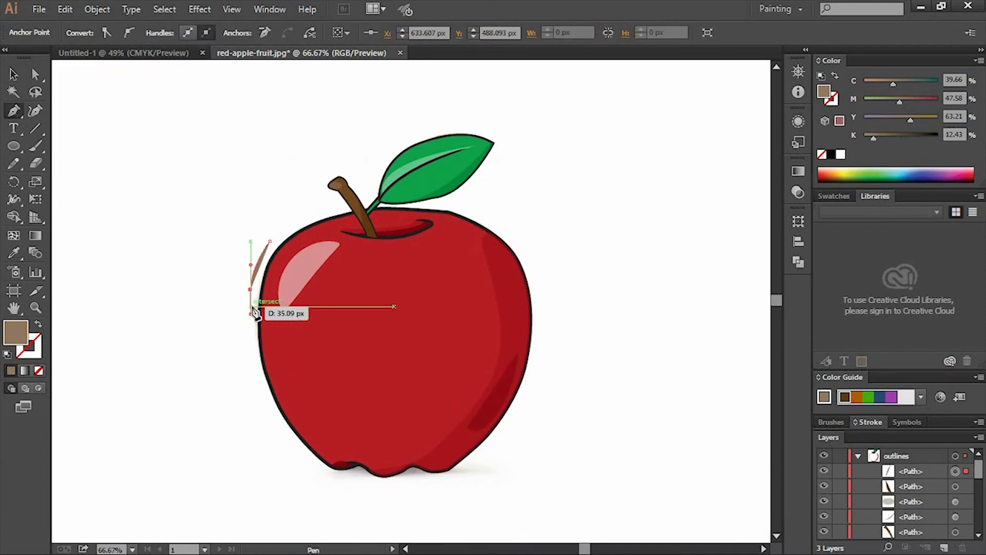
key("v")
Give the accent line no fill and an 8 pt black stroke.
key("shift+x")
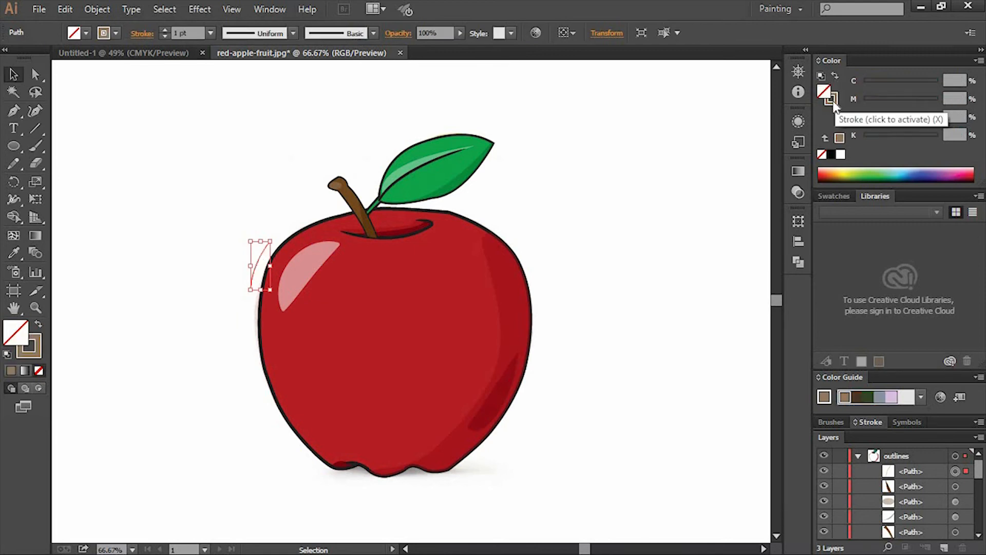
left_click(833, 103)
left_click(831, 154)
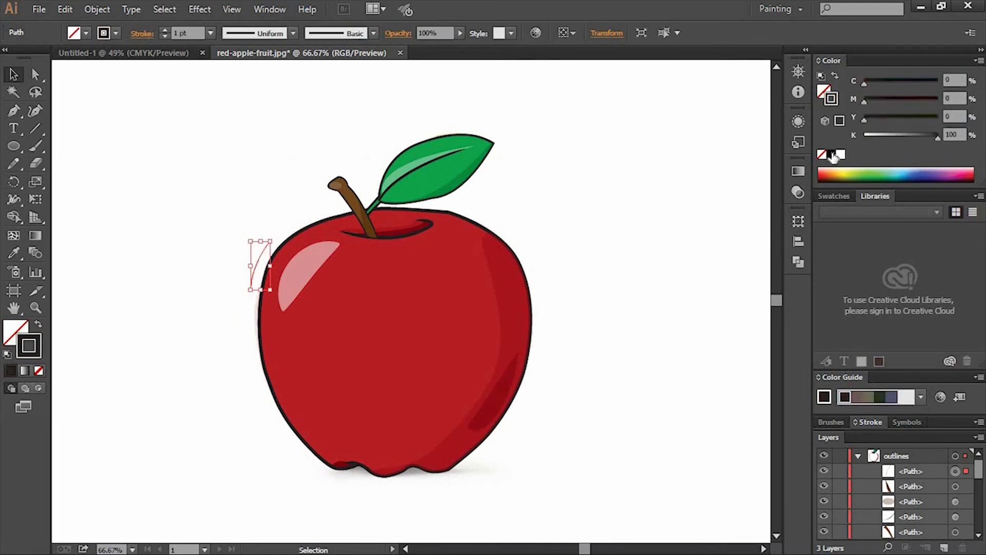
left_click(868, 422)
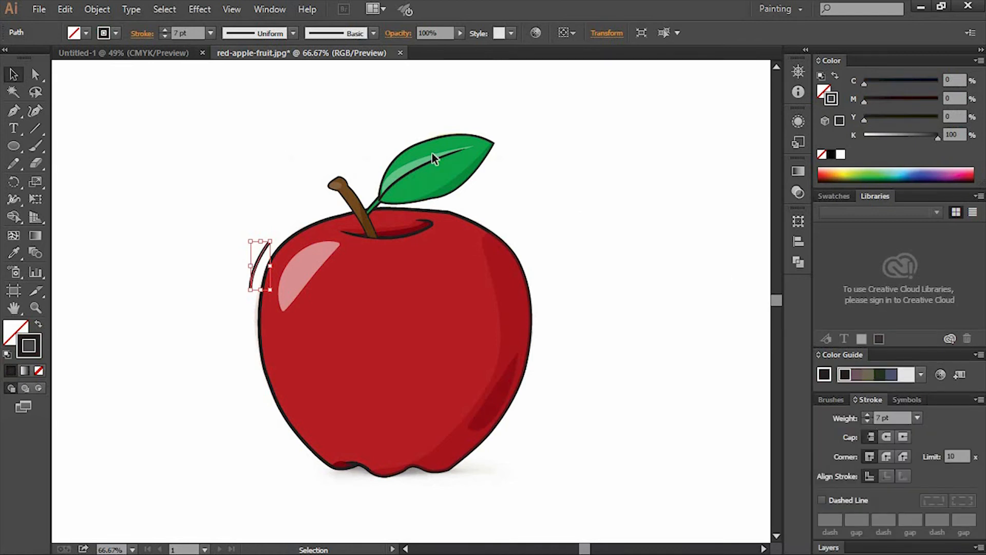
left_click(867, 415)
left_click(631, 185)
Taper both ends of the accent line to points with the Width tool, keeping its middle thick.
key("ctrl+plus")
key("ctrl+plus")
key("ctrl+plus")
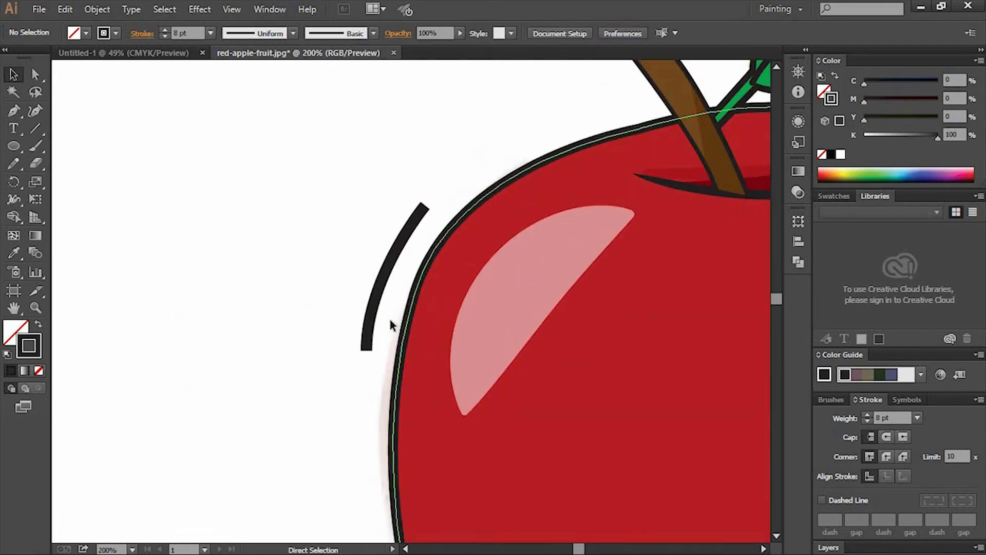
key("ctrl+a")
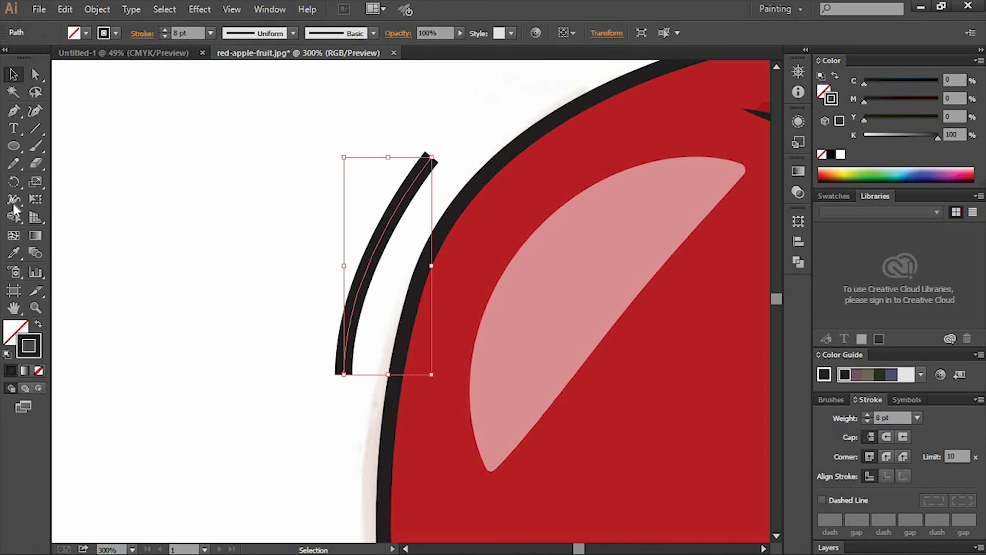
left_click(14, 198)
left_click_drag(381, 251, 384, 253)
left_click_drag(425, 157, 431, 161)
left_click_drag(352, 370, 344, 375)
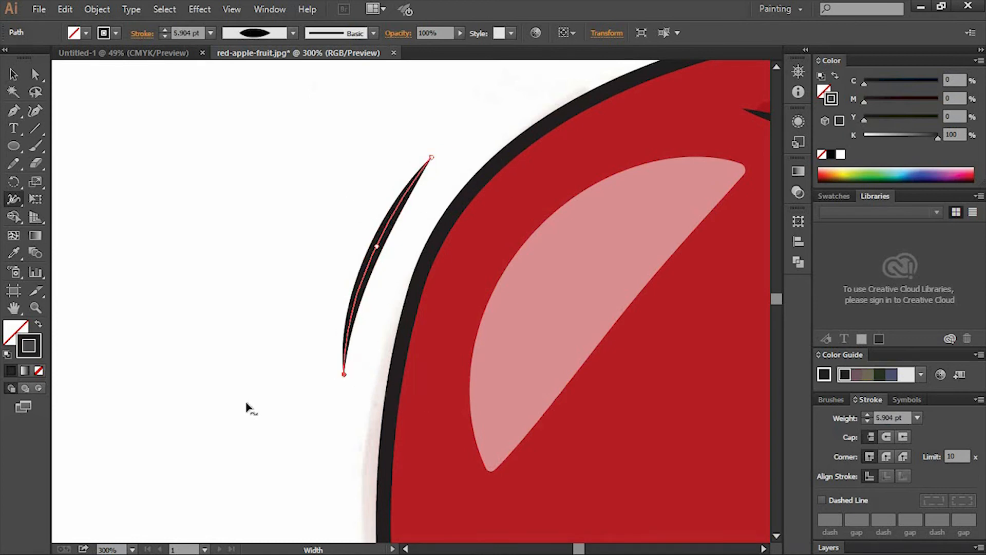
Draw a short vertical stroke just below the tapered accent line and increase its weight.
left_click(14, 111)
left_click(344, 368)
left_click_drag(344, 416, 343, 434)
left_click(868, 414)
left_click(867, 415)
left_click(867, 414)
left_click(867, 414)
Taper both ends of the short vertical stroke with the Width tool.
left_click(13, 199)
left_click_drag(351, 398, 346, 433)
key("v")
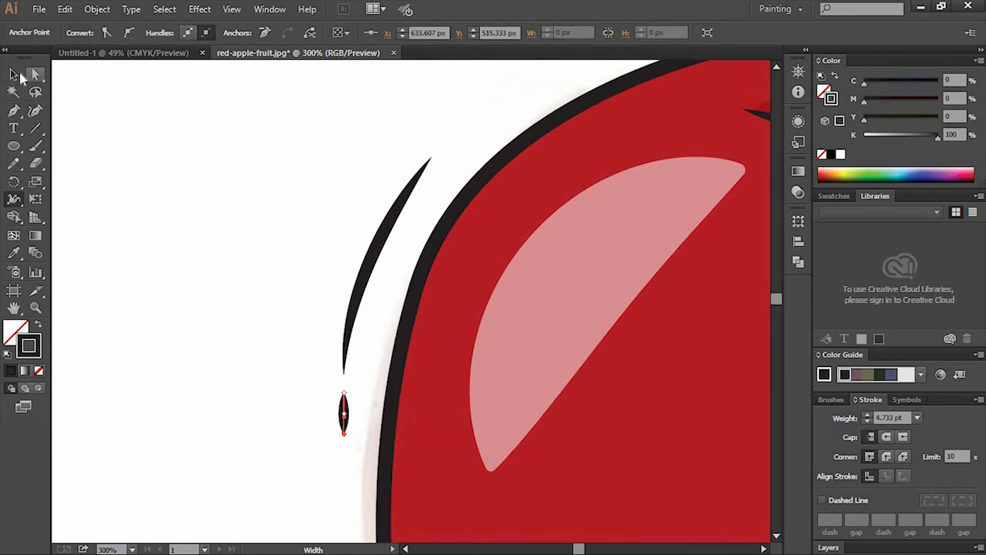
left_click(370, 414)
Duplicate the long accent line to the apple's right side and rotate the copy to follow that edge.
scroll(370, 413, "down", 3)
left_click(410, 284)
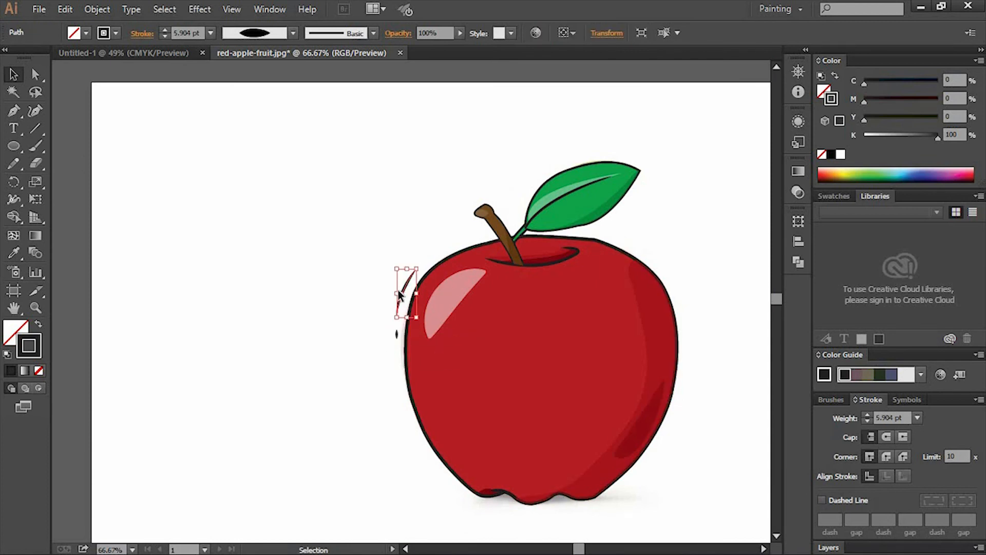
left_click_drag(402, 295, 694, 336)
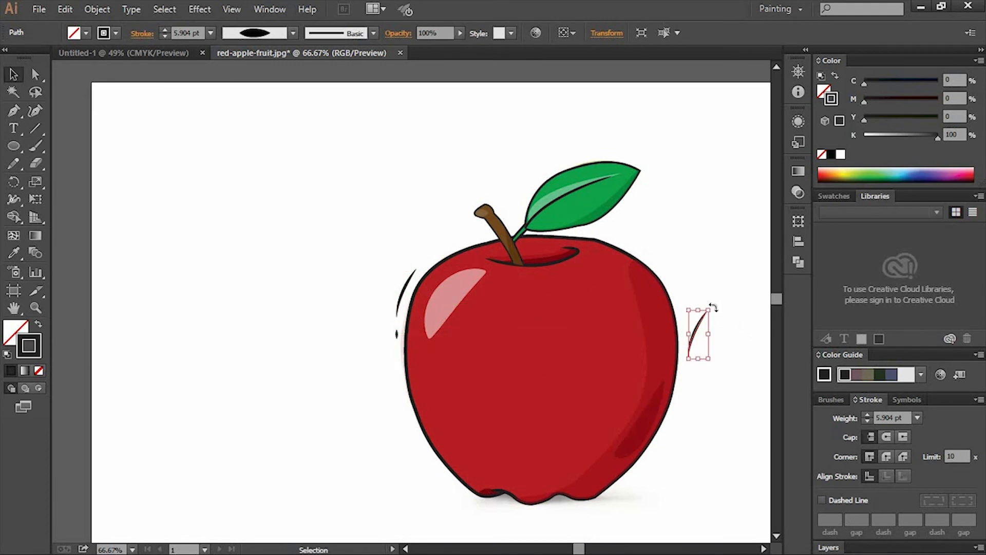
left_click_drag(734, 391, 691, 401)
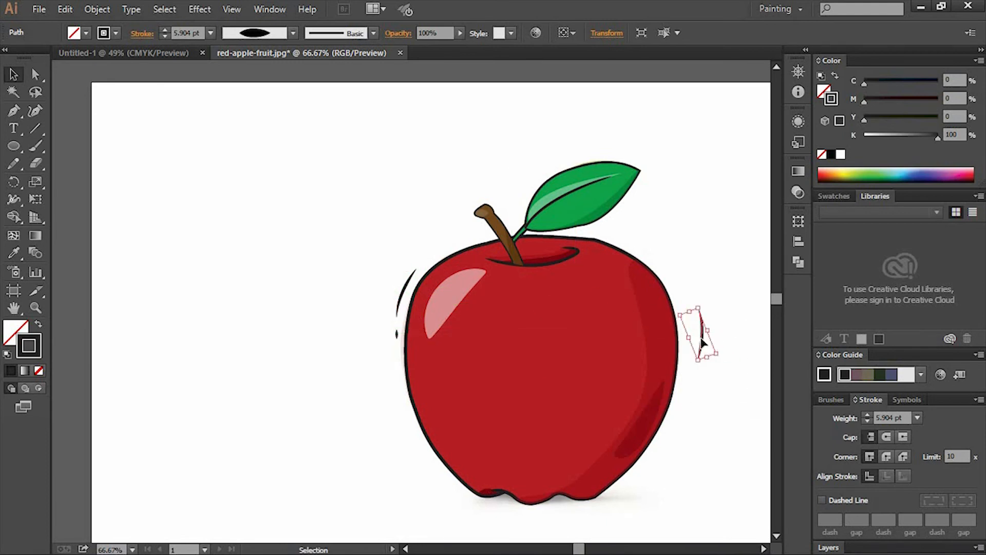
Place another copy of the accent line at the apple's lower-right edge, rotated to follow the curve.
left_click_drag(698, 341, 625, 492)
left_click(698, 425)
left_click(707, 464)
key("ctrl+minus")
mouse_move(570, 439)
left_mouse_down()
mouse_move(577, 426)
mouse_move(587, 434)
mouse_move(568, 436)
mouse_move(583, 425)
left_mouse_up()
left_click(575, 440)
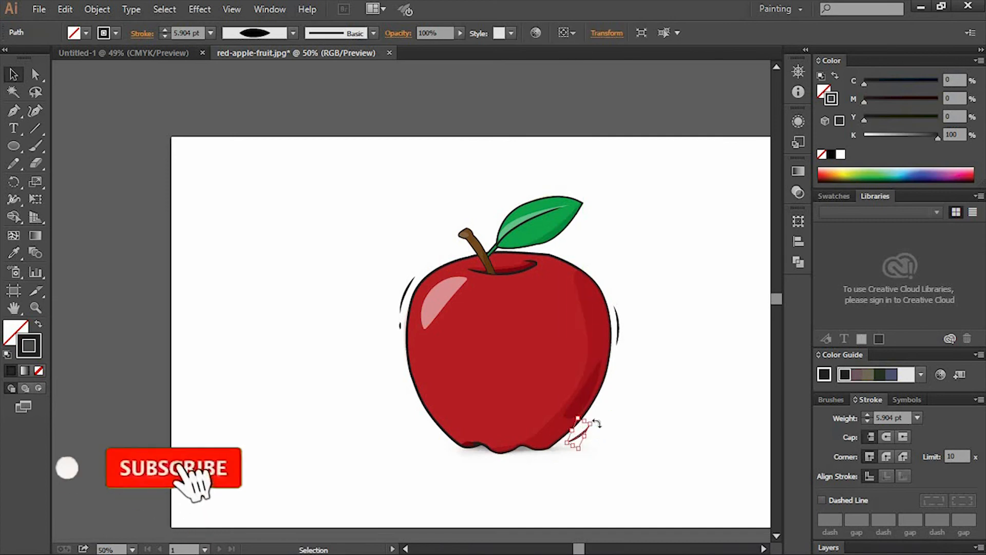
left_click(673, 409)
Hide the apple photo layer and draw a flat black ellipse without stroke under the apple on a new layer below the color layer.
key("ctrl+plus")
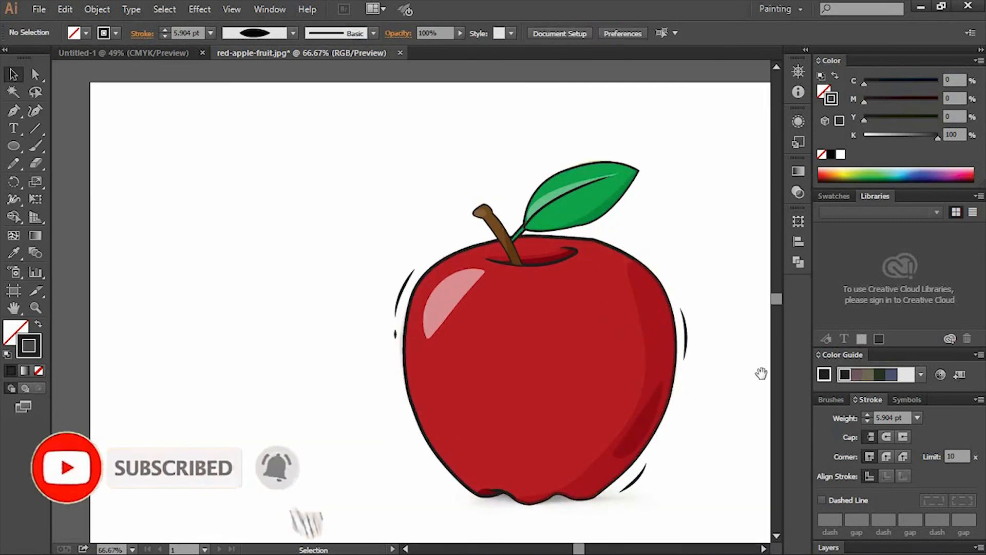
left_click_drag(644, 338, 568, 325)
left_click(432, 354)
left_click(828, 547)
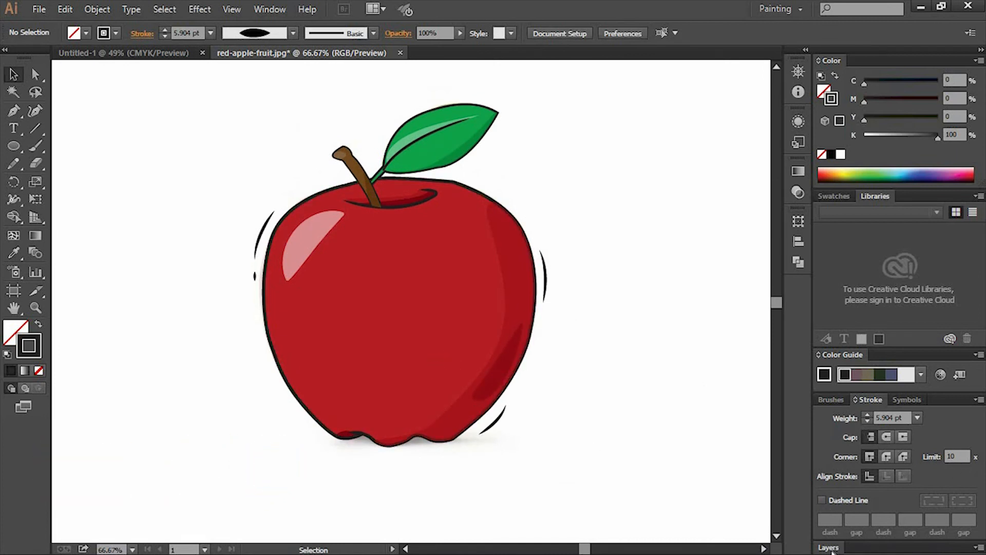
left_click(14, 145)
left_click_drag(339, 448, 577, 476)
key("v")
left_click(836, 75)
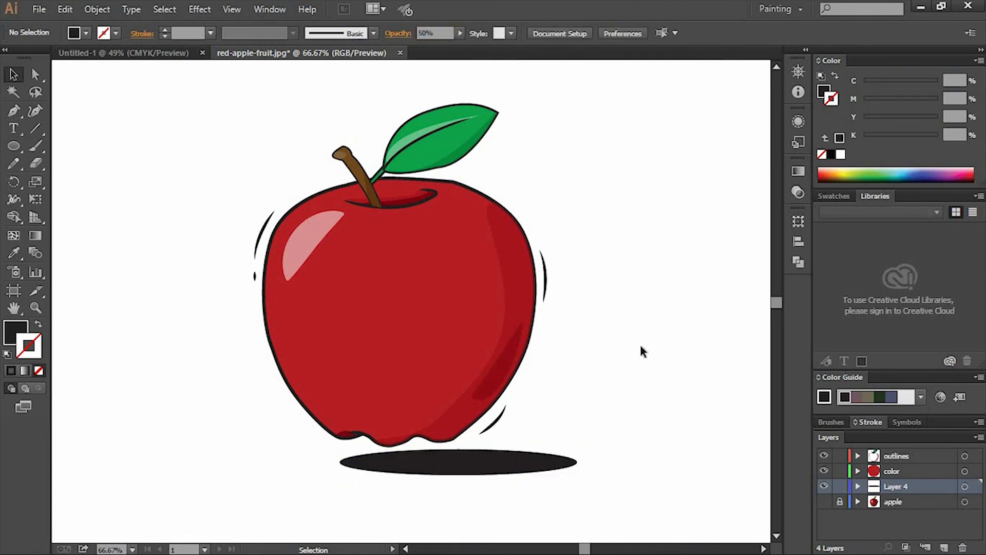
Set the shadow ellipse's opacity to 50% and position it beneath the apple, offset slightly to the right.
type("50")
key("Return")
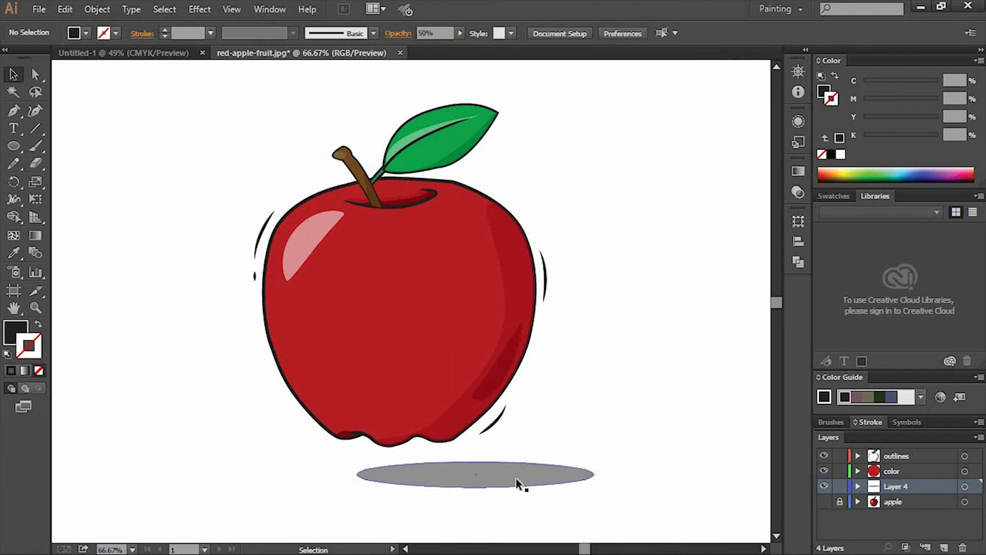
left_click_drag(516, 478, 509, 467)
left_click(683, 366)
Move the accent line from the apple's right side to the leaf's lower-right edge.
left_click(645, 392)
mouse_move(543, 277)
left_mouse_down()
mouse_move(513, 110)
mouse_move(502, 150)
left_mouse_up()
left_click(658, 202)
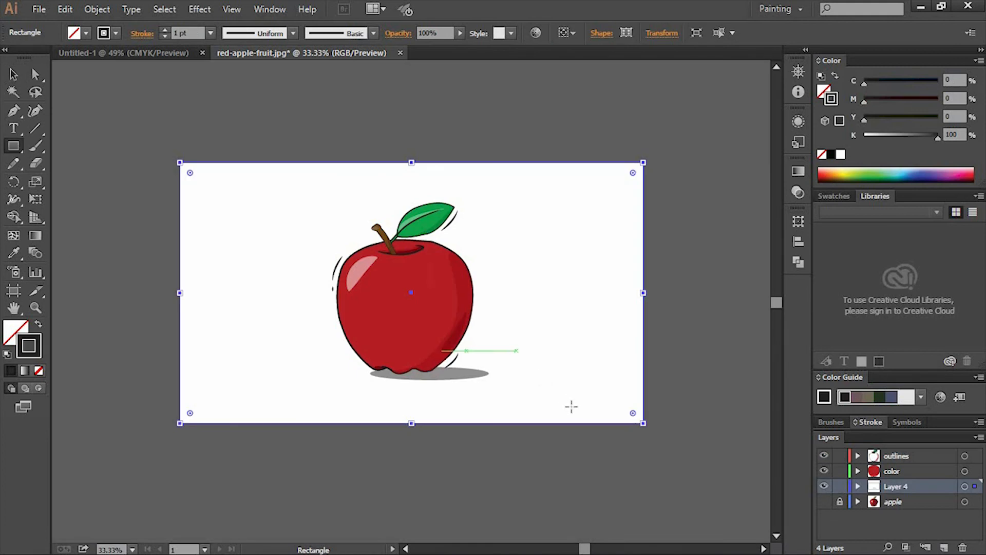
Cover the artboard with a 1920 × 1080 px background rectangle filled with the apple's red, sampled with the Eyedropper.
key("i")
left_click(442, 278)
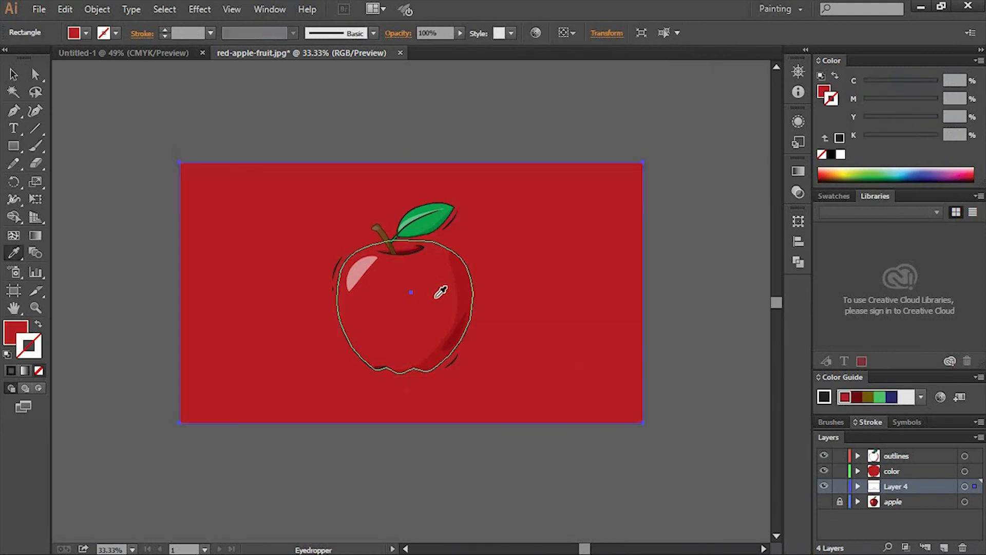
left_click(13, 74)
key("ctrl+shift+a")
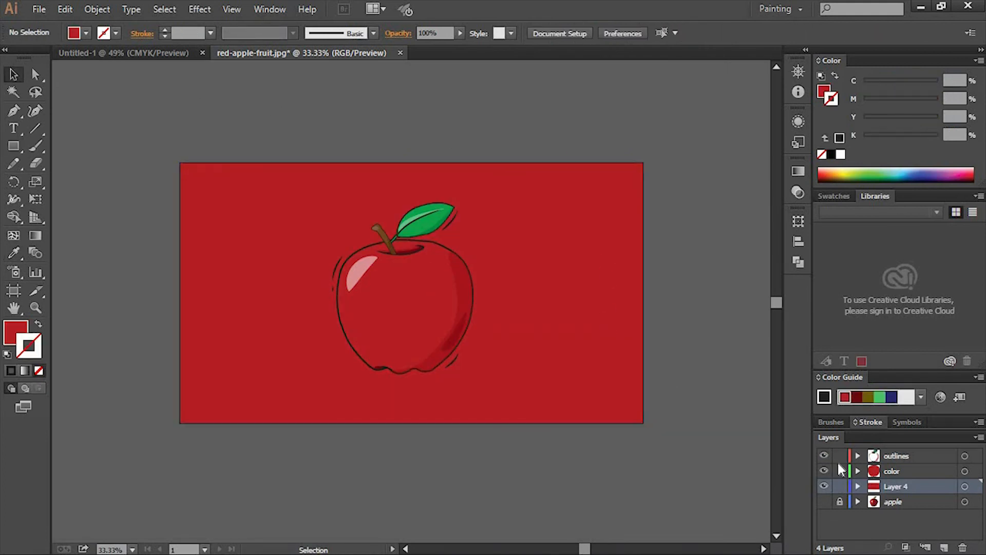
Stack the shadow ellipse above the red background rectangle within their layer and select the rectangle.
left_click(858, 486)
left_click_drag(911, 516, 912, 497)
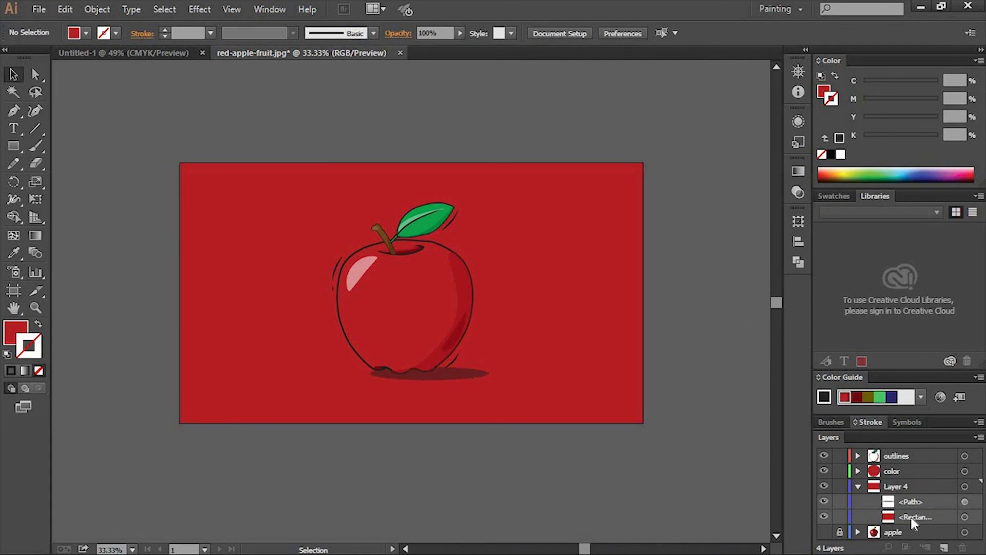
left_click(226, 301)
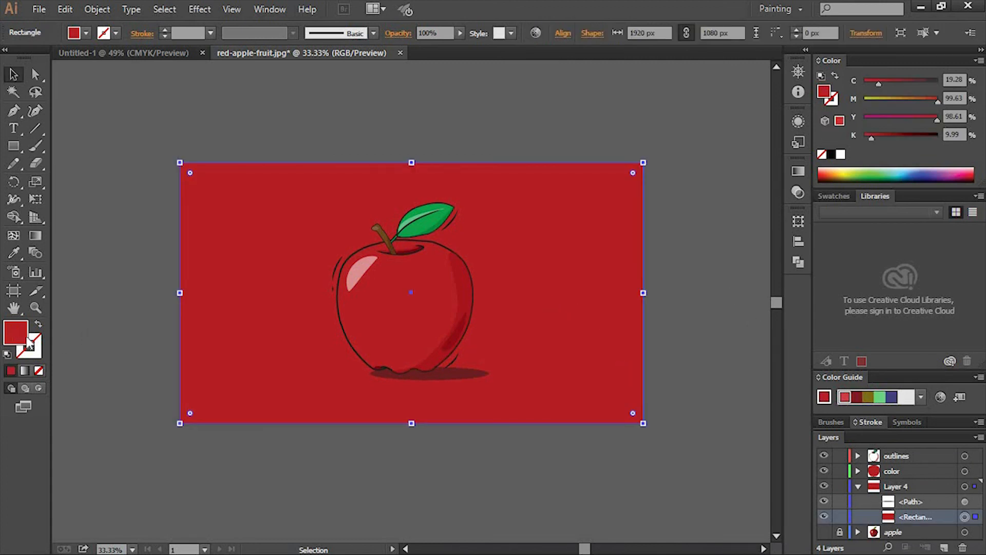
Change the background rectangle's fill to a lighter, softer red of about C 18, M 89, Y 69, K 5.
double_click(19, 335)
left_click(237, 126)
left_click(458, 87)
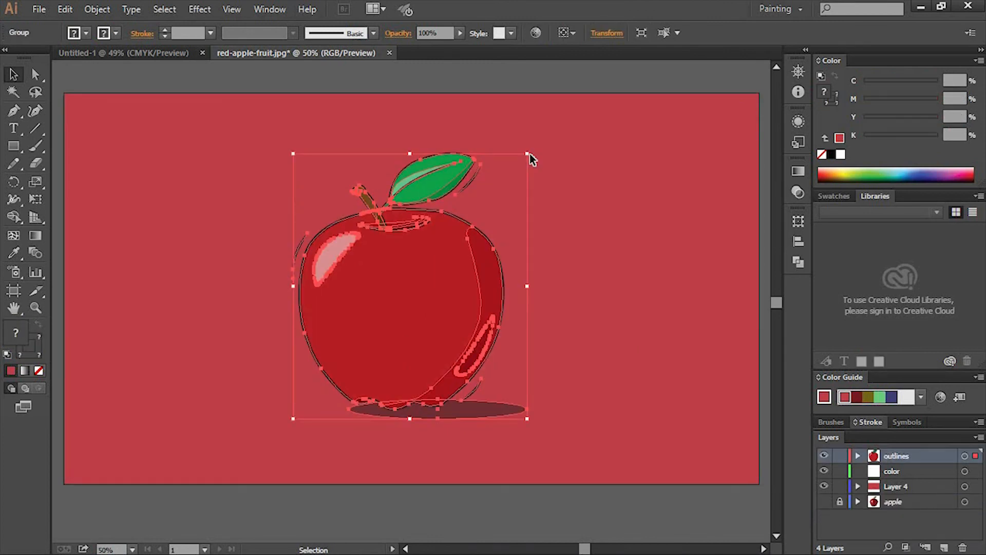
Try shrinking the apple group proportionally to about 131 × 149 px, and undo the scaling.
left_click_drag(528, 153, 355, 361)
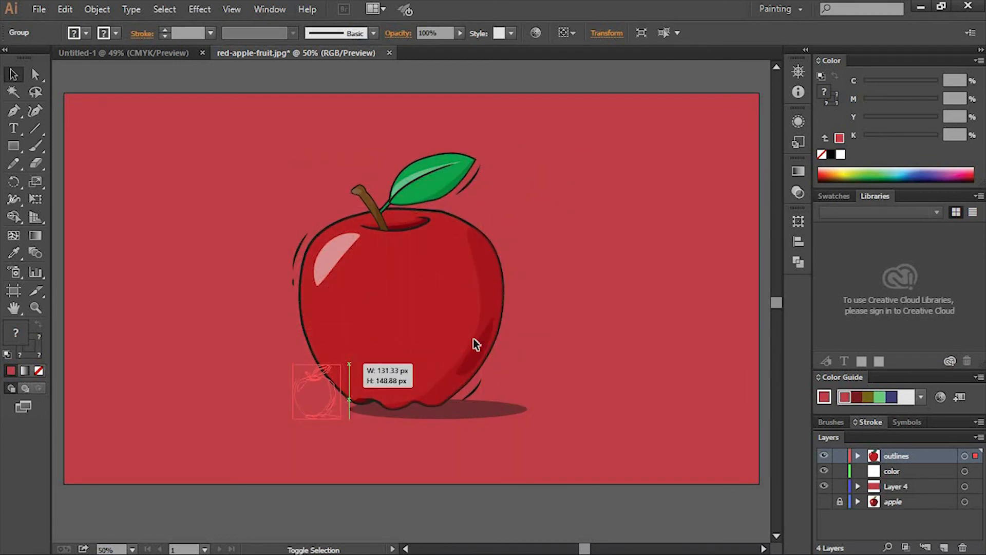
left_click(421, 399)
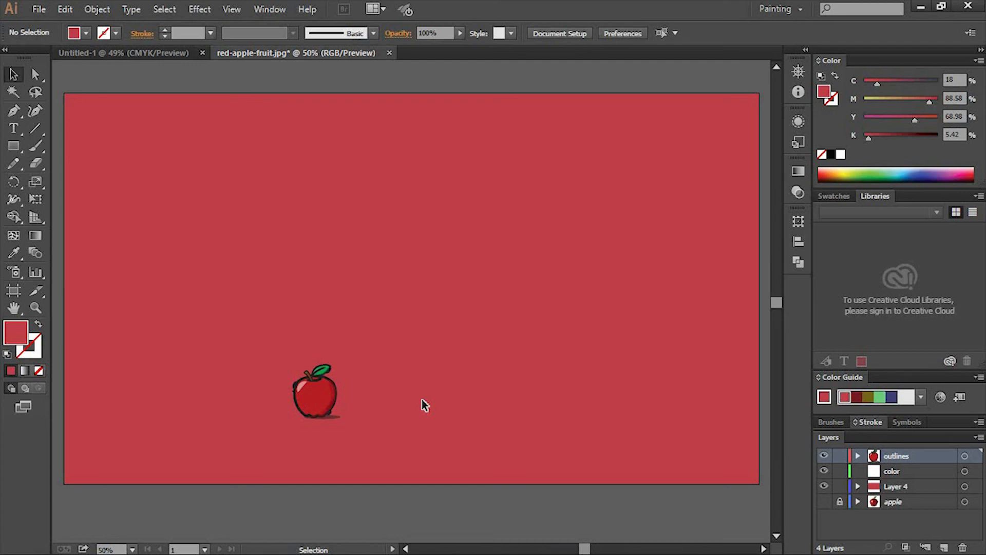
key("ctrl+z")
key("ctrl+z")
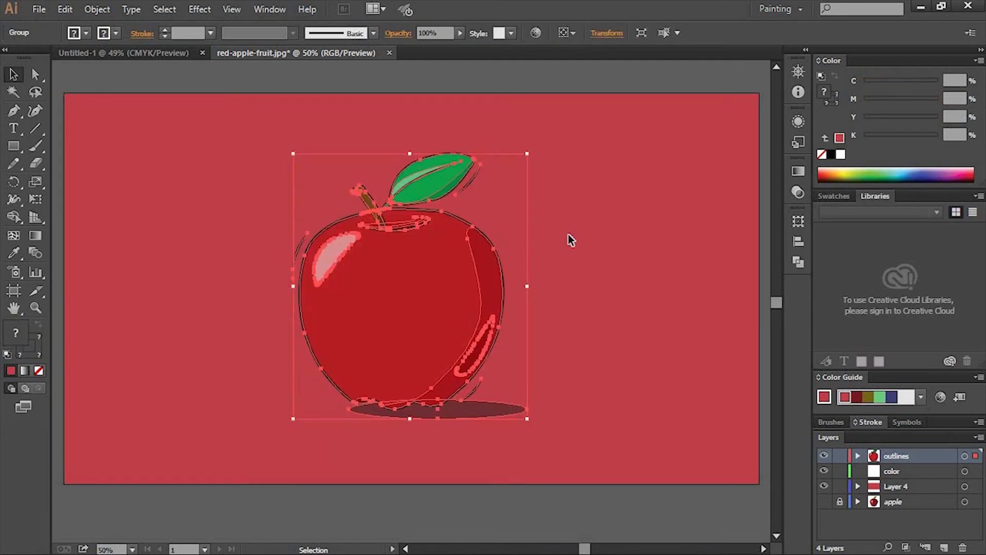
Enable Scale Strokes & Effects in the general preferences.
left_click(65, 9)
mouse_move(142, 490)
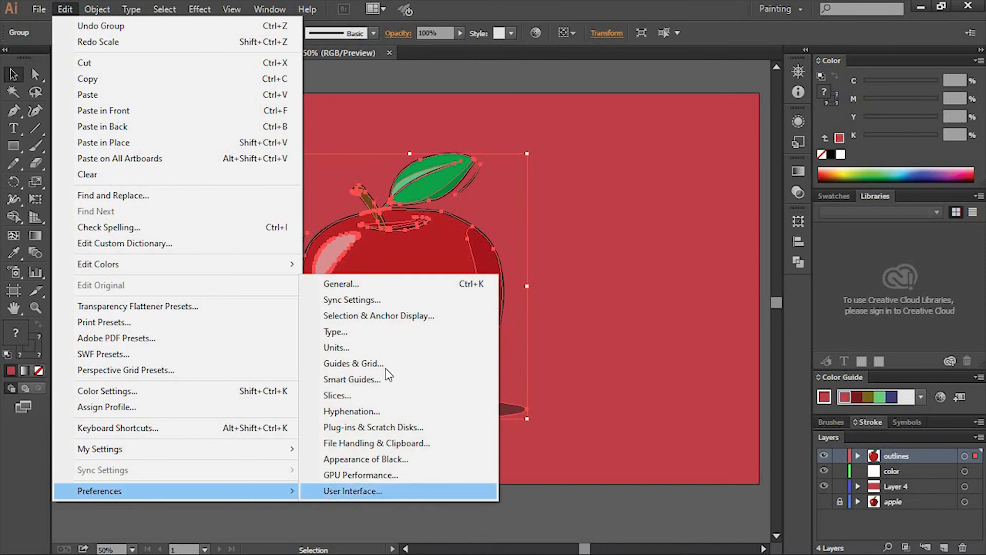
left_click(353, 284)
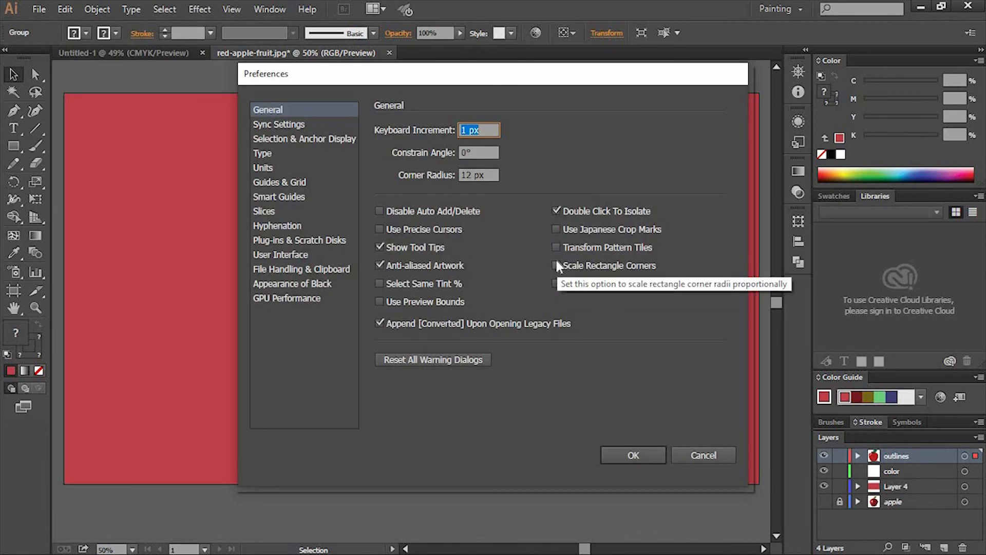
left_click(556, 283)
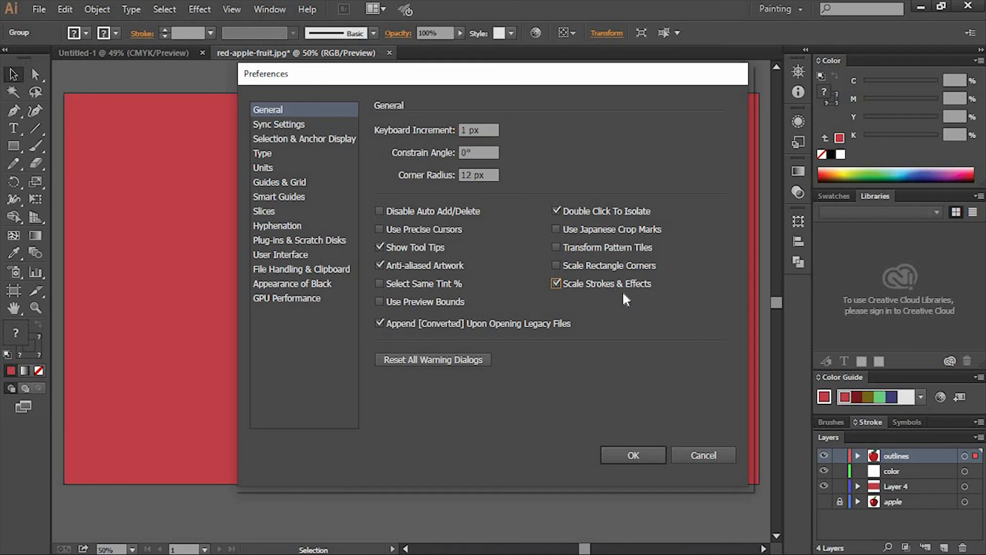
left_click(636, 456)
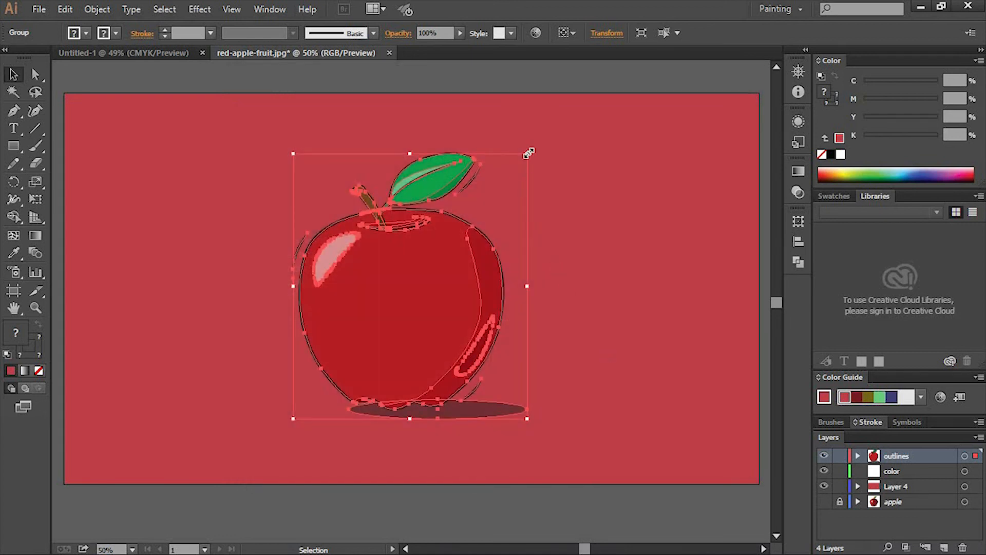
Shrink the apple group proportionally to a small thumbnail, and enlarge it back to nearly its original size.
left_click_drag(529, 153, 335, 343)
left_click(485, 385)
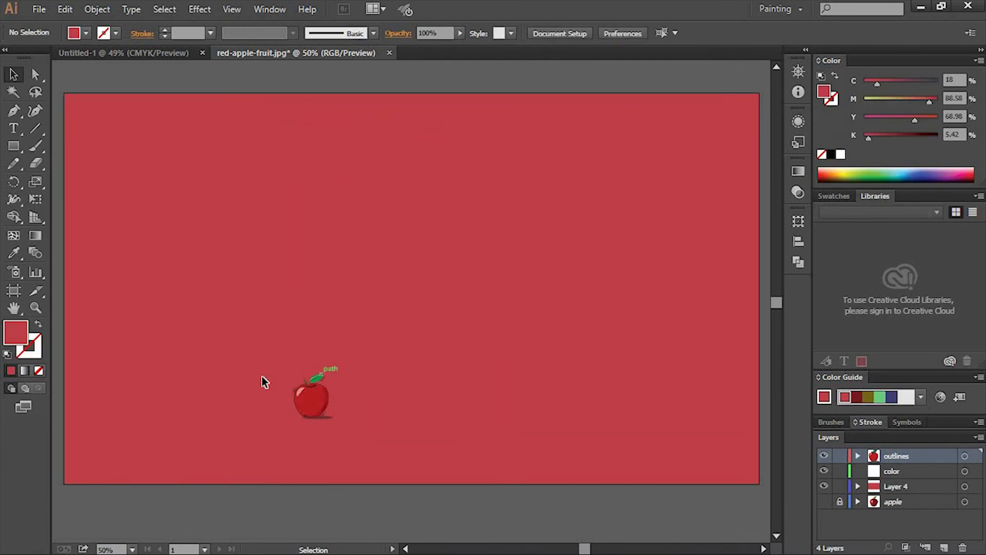
left_click(323, 394)
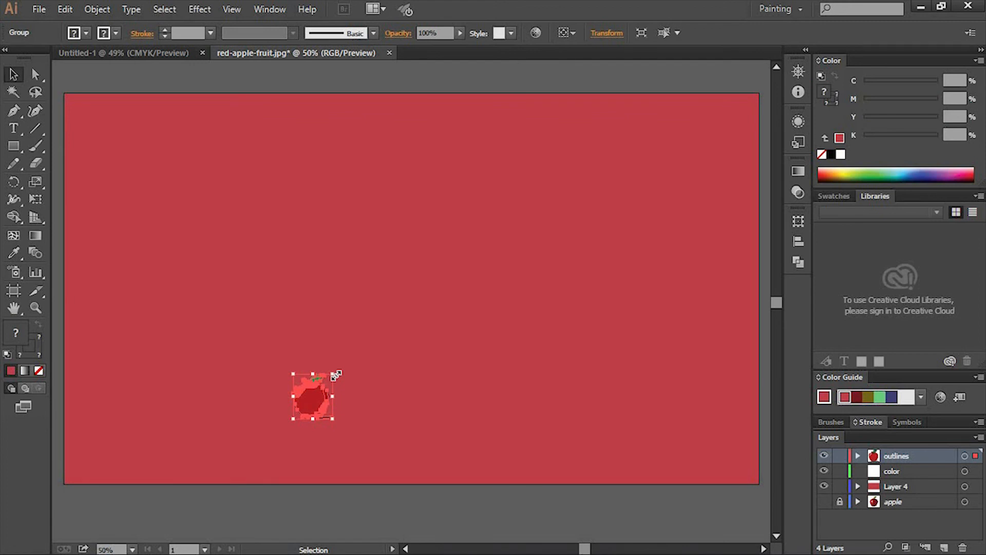
left_click_drag(335, 375, 606, 187)
left_click(227, 255)
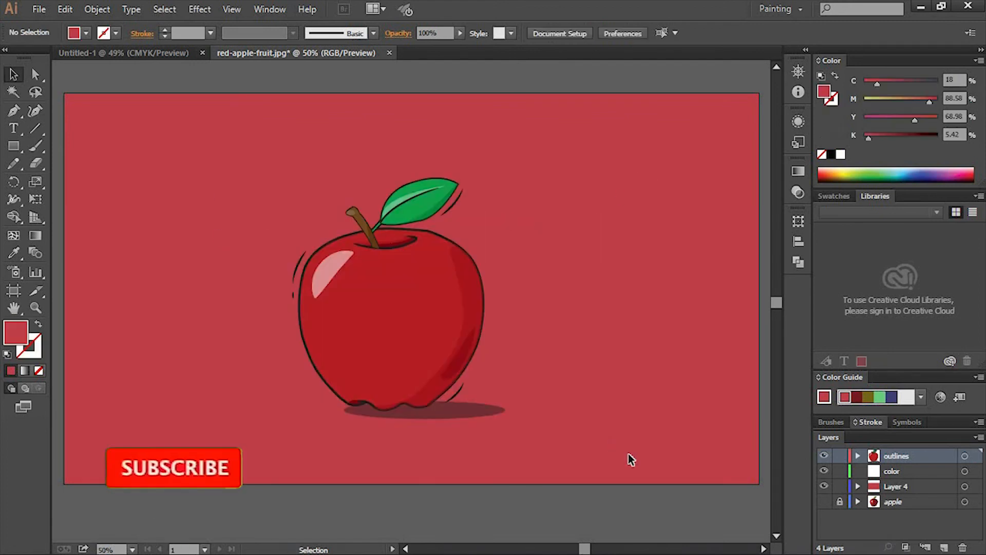
Enlarge the complete apple artwork proportionally until it spans most of the background's height, and deselect it.
left_click_drag(209, 191, 612, 416)
left_click_drag(502, 170, 546, 131)
left_click(614, 225)
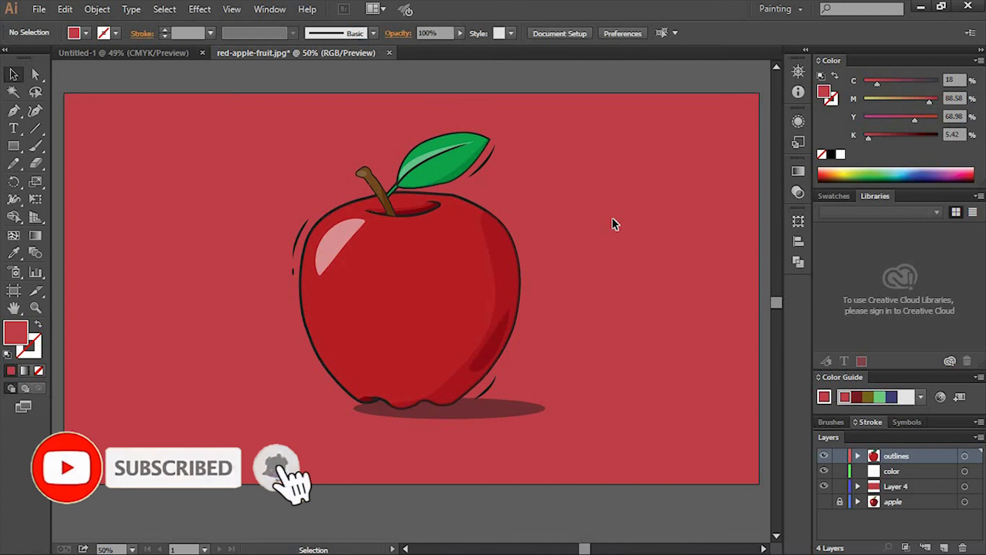